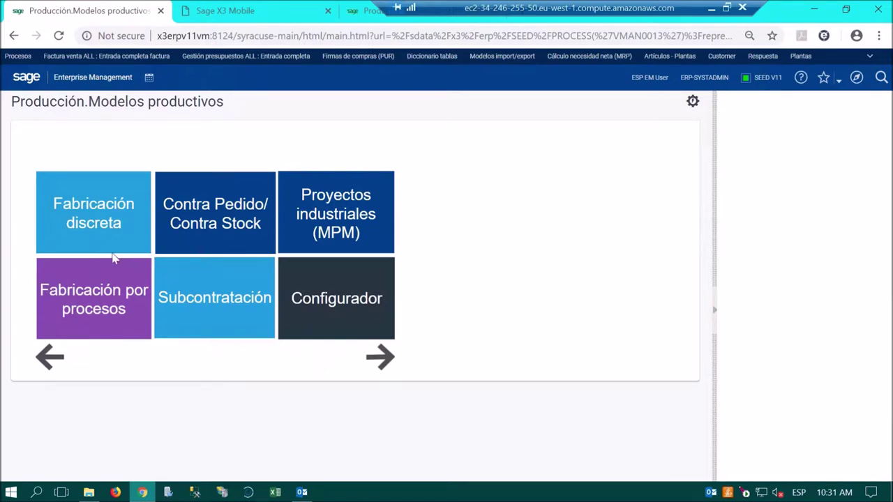
# - Open the discrete manufacturing item and review its stock management settings and units of measure
pyautogui.click(100, 212)
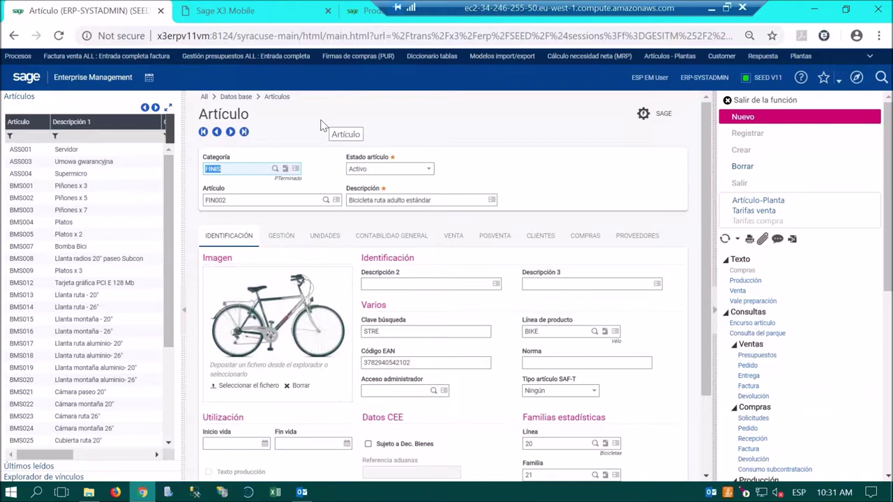
pyautogui.click(283, 237)
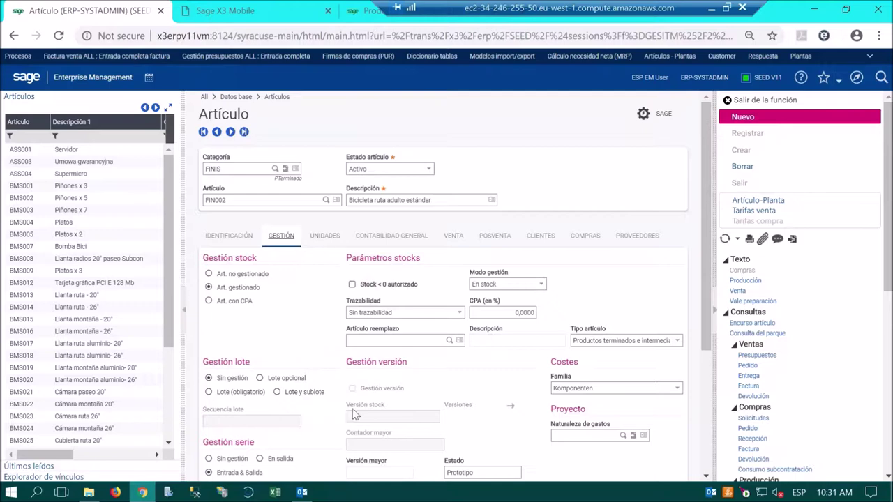
pyautogui.scroll(-1, 244, 441)
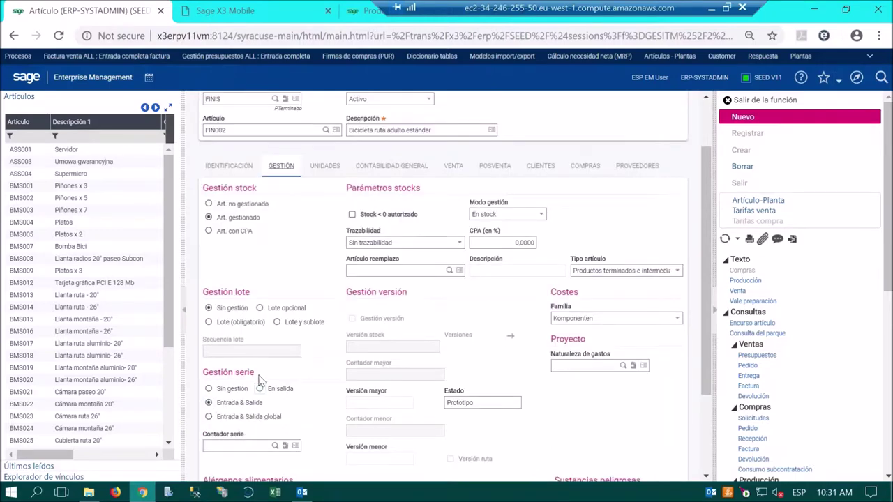
pyautogui.scroll(1, 258, 376)
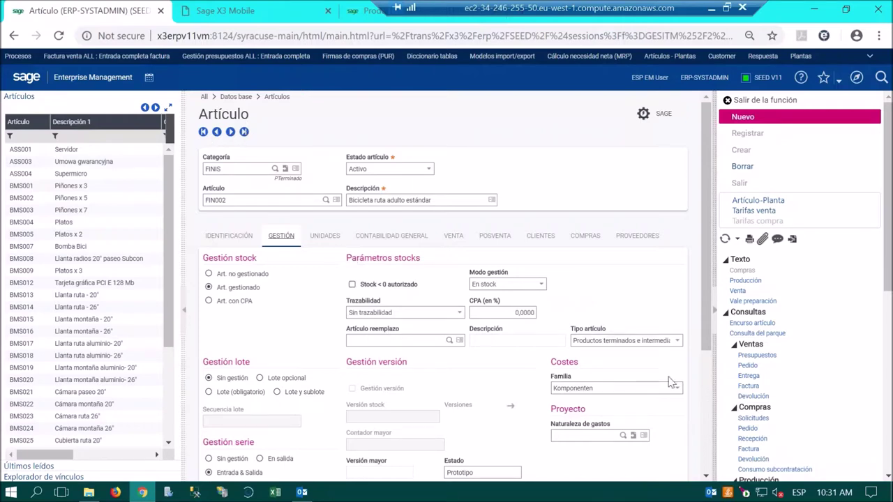
pyautogui.click(316, 237)
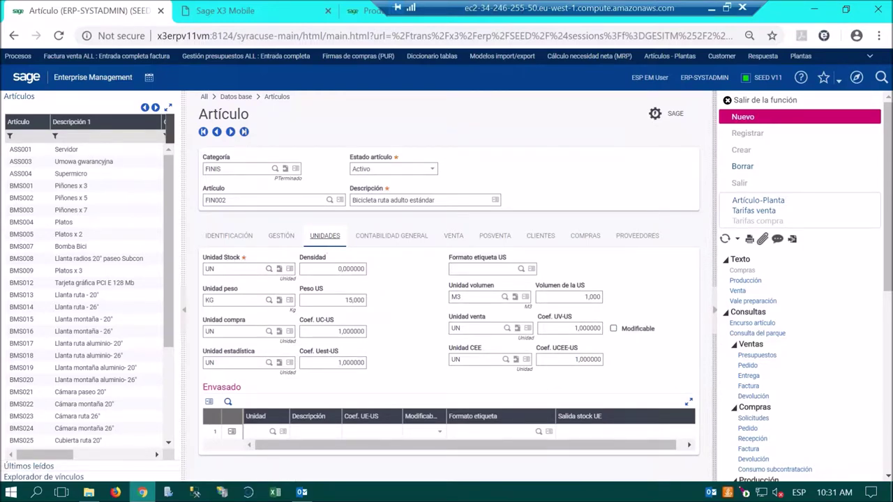
# - Review the customer and supplier data of item FIN002, finishing on its identification data
pyautogui.click(542, 237)
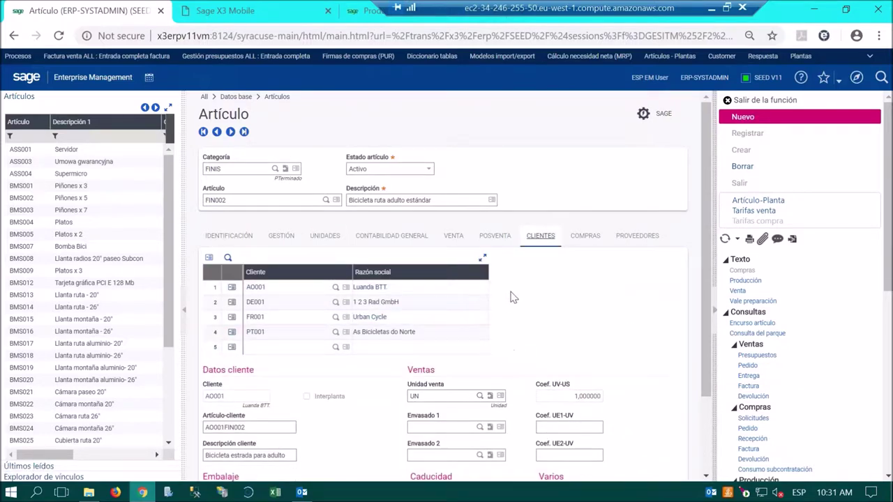
pyautogui.scroll(-1, 513, 298)
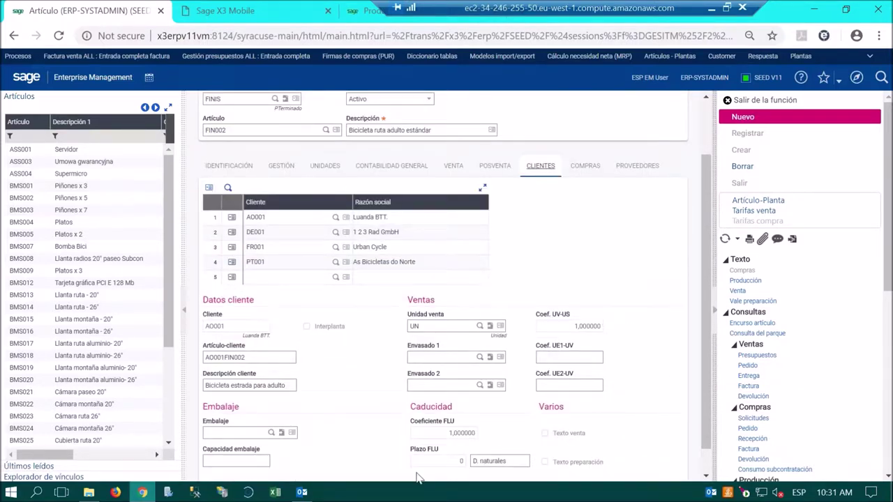
pyautogui.scroll(1, 523, 290)
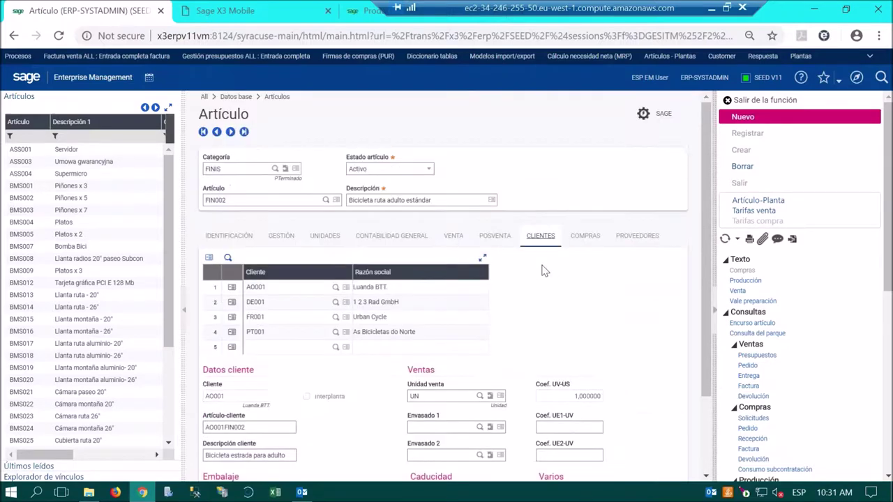
pyautogui.click(622, 237)
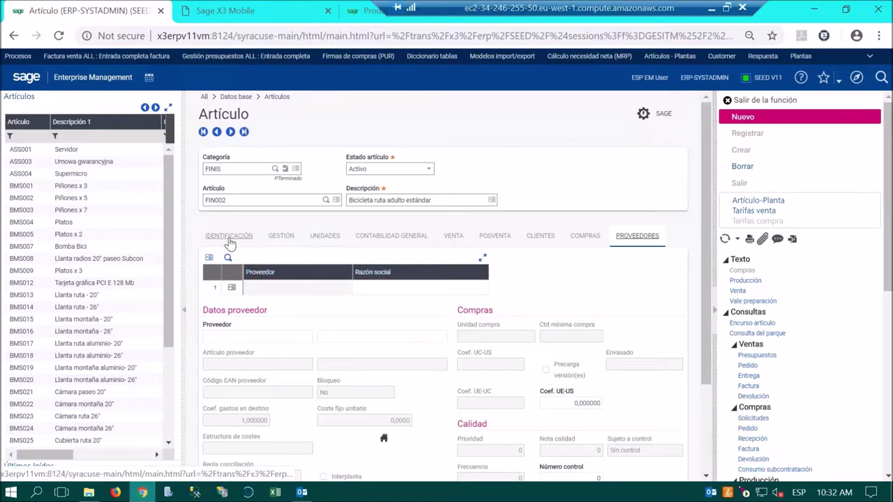
pyautogui.click(230, 238)
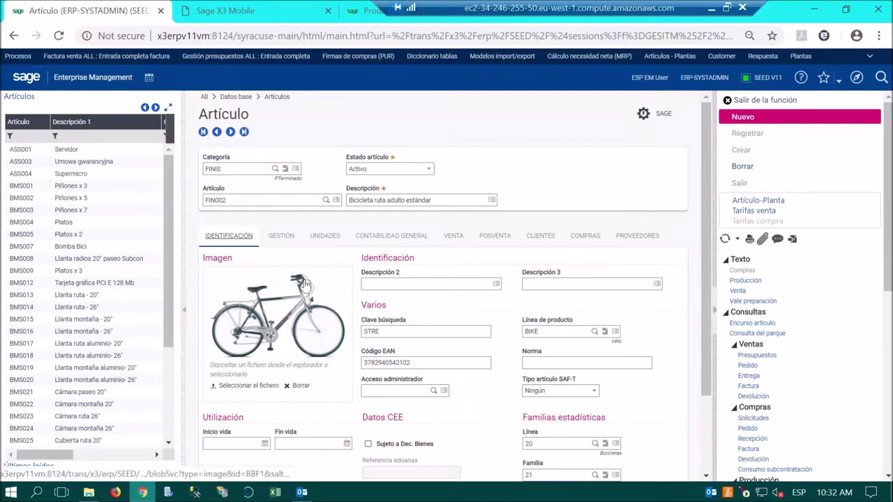
# - Open the item's FINIS category record and review its management, purchase/sales and account/cost settings
pyautogui.click(286, 169)
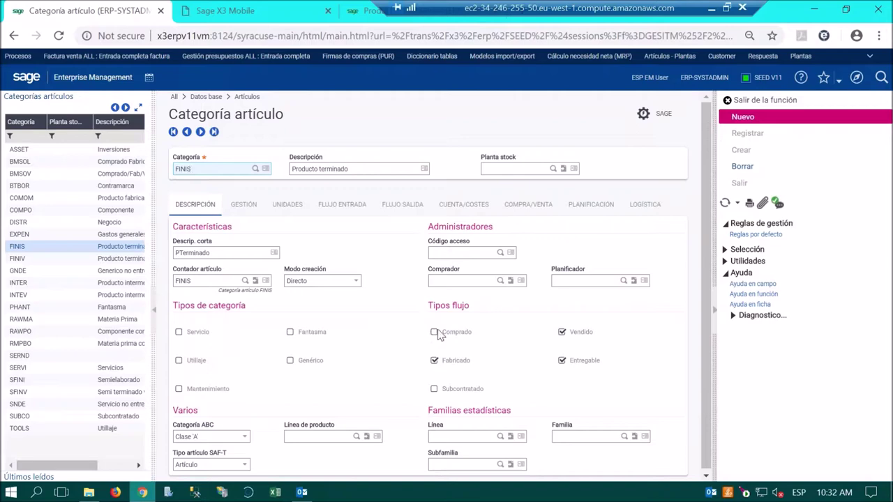
pyautogui.click(248, 204)
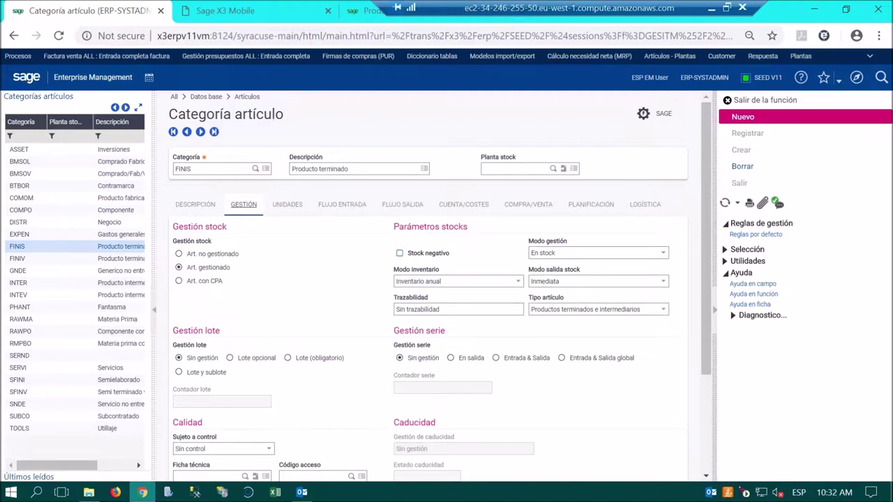
pyautogui.click(535, 213)
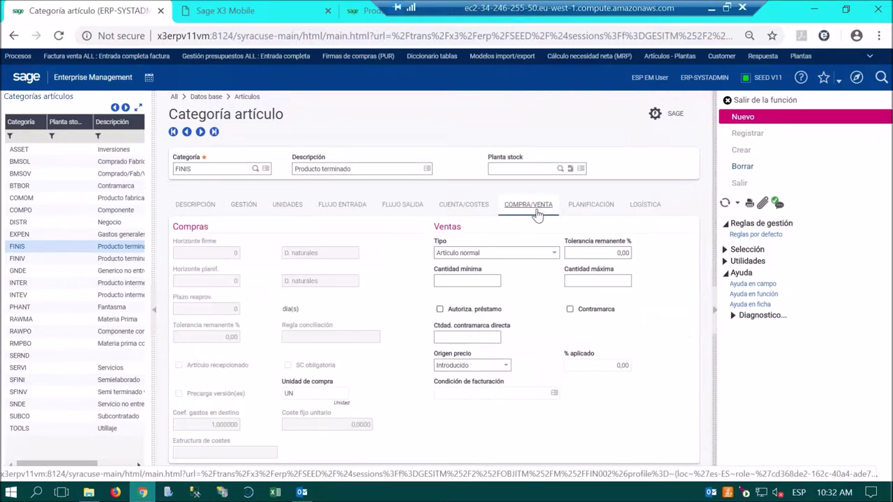
pyautogui.click(490, 207)
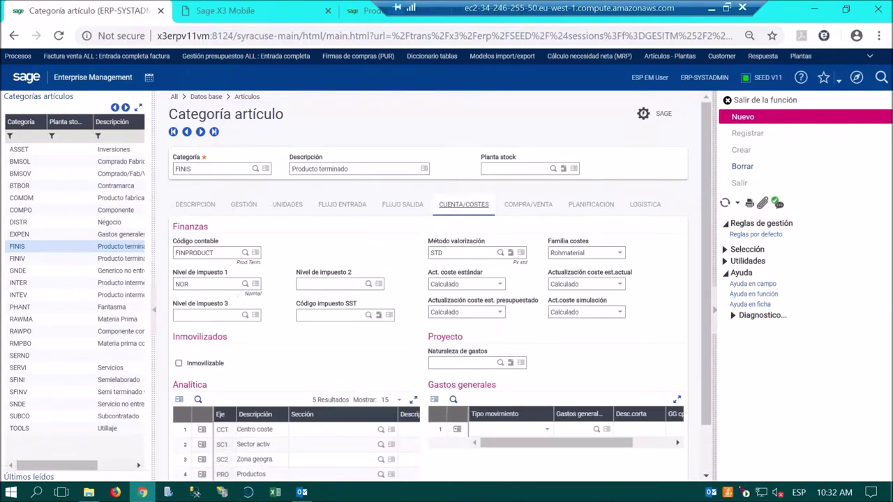
# - Examine the FINIS category's planning settings and the available replenishment modes, and return to the item record
pyautogui.click(575, 209)
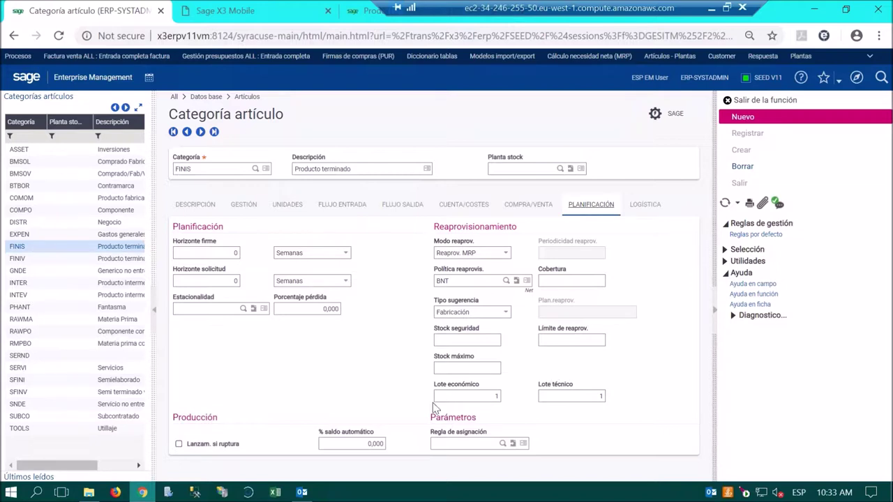
pyautogui.click(505, 255)
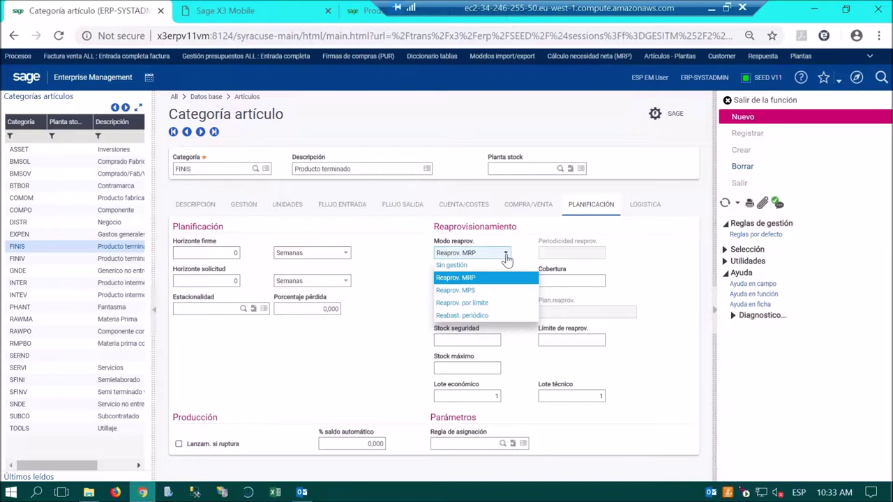
pyautogui.click(507, 255)
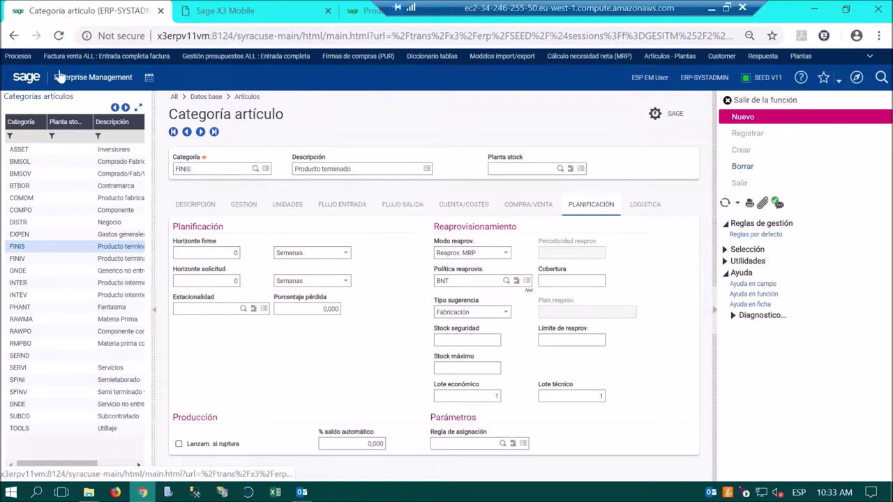
pyautogui.click(14, 35)
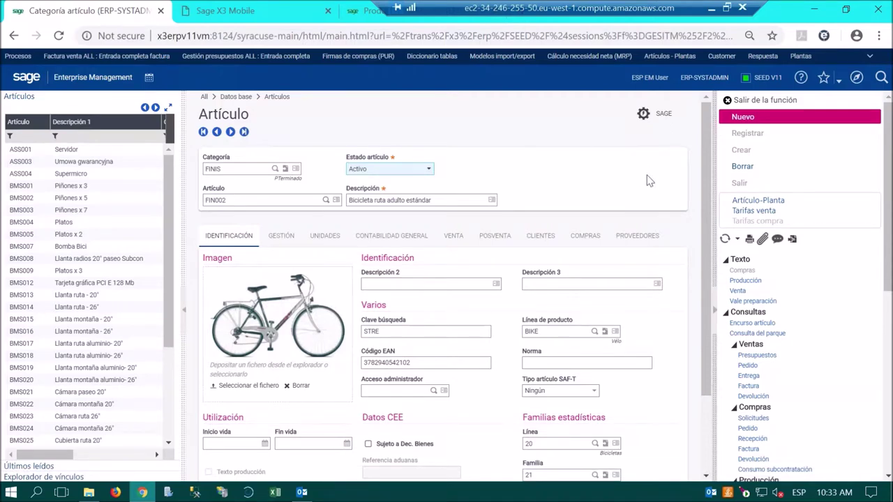
# - Examine the item-site planning data and available suggestion types for FIN002, and return to the item discarding any modifications
pyautogui.click(747, 201)
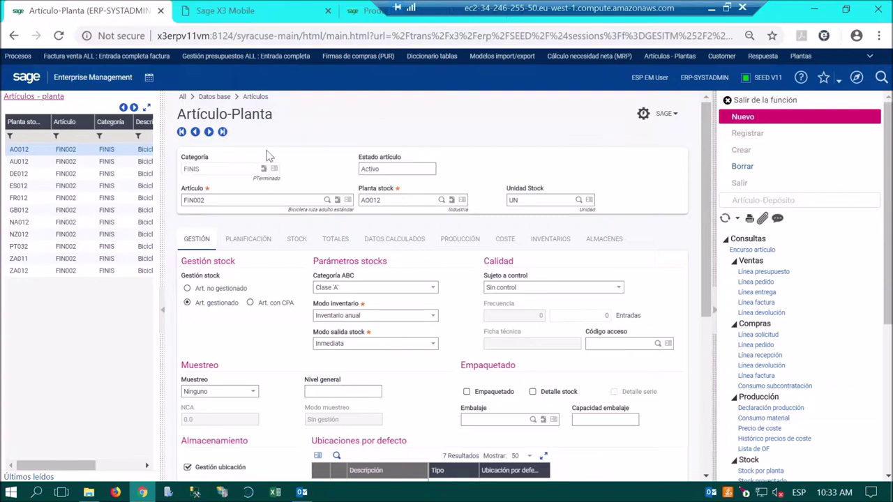
pyautogui.click(255, 240)
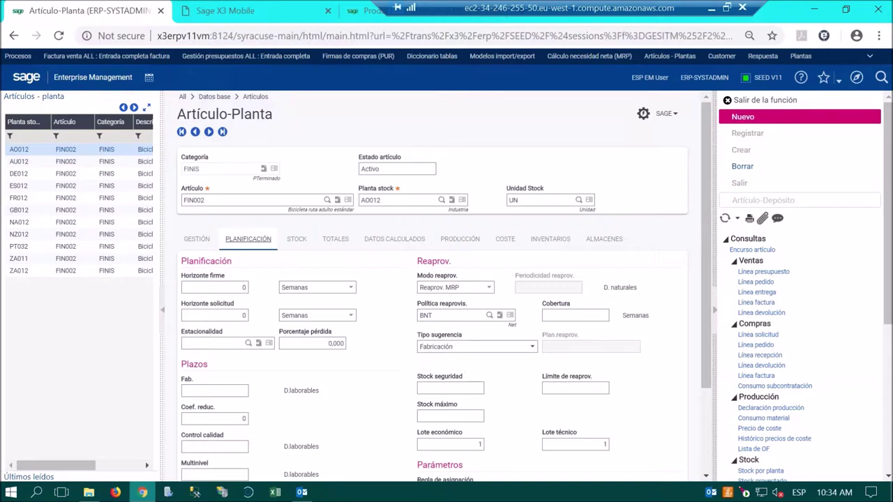
pyautogui.click(532, 347)
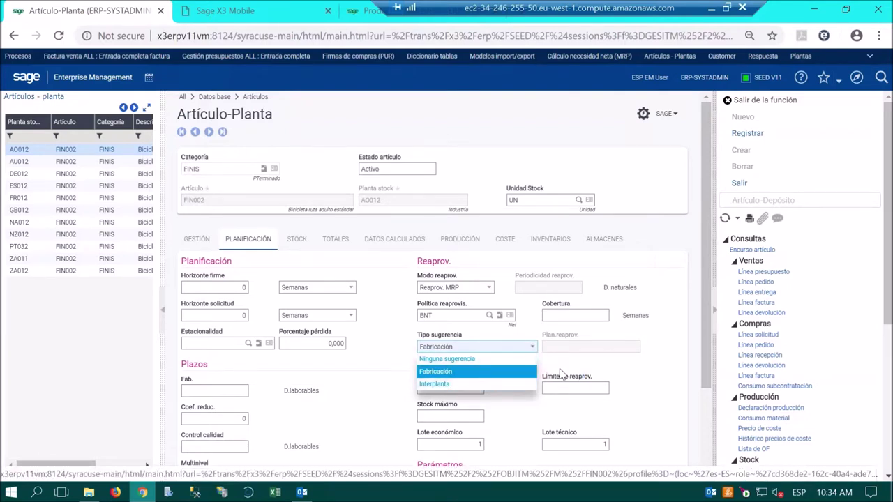
pyautogui.click(532, 350)
pyautogui.click(548, 317)
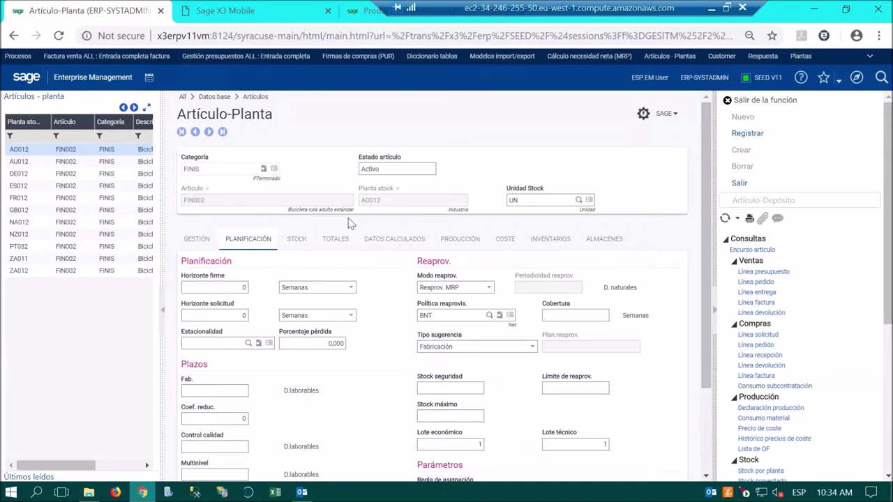
pyautogui.click(12, 36)
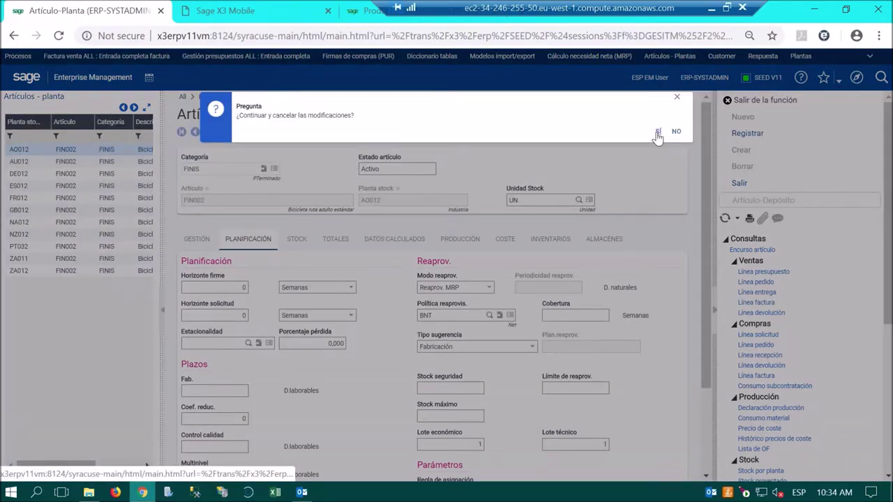
pyautogui.click(657, 133)
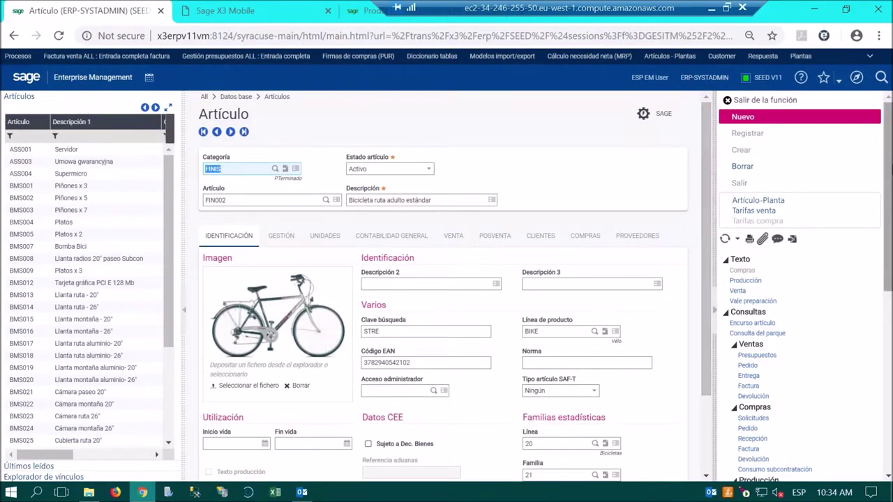
# - Open the production summary for item FIN002 and load it for stock site ES012
pyautogui.scroll(-4, 802, 286)
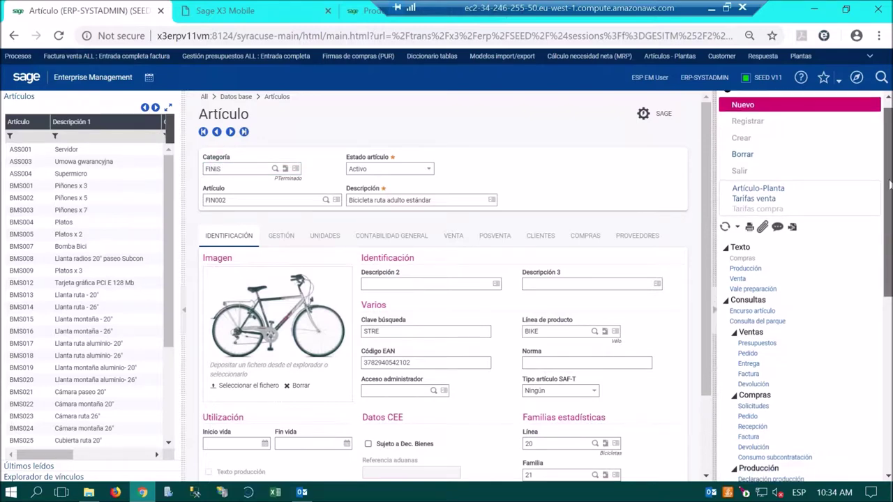
pyautogui.scroll(-2, 802, 285)
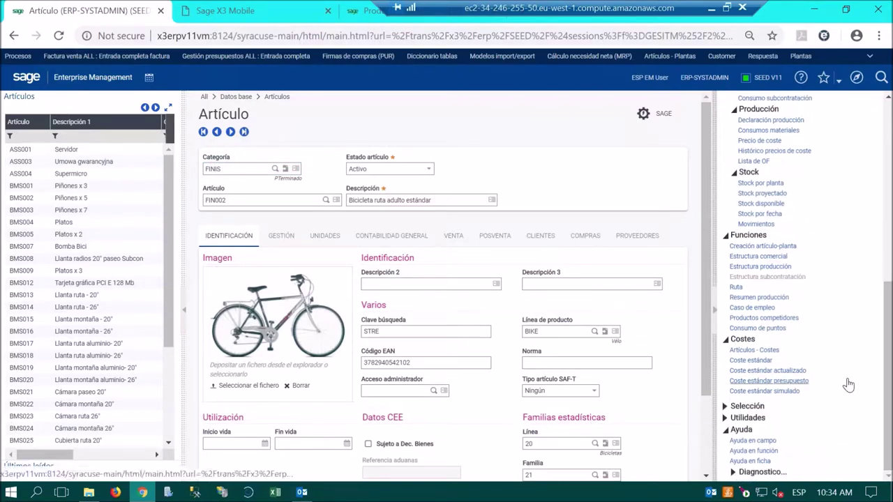
pyautogui.click(777, 297)
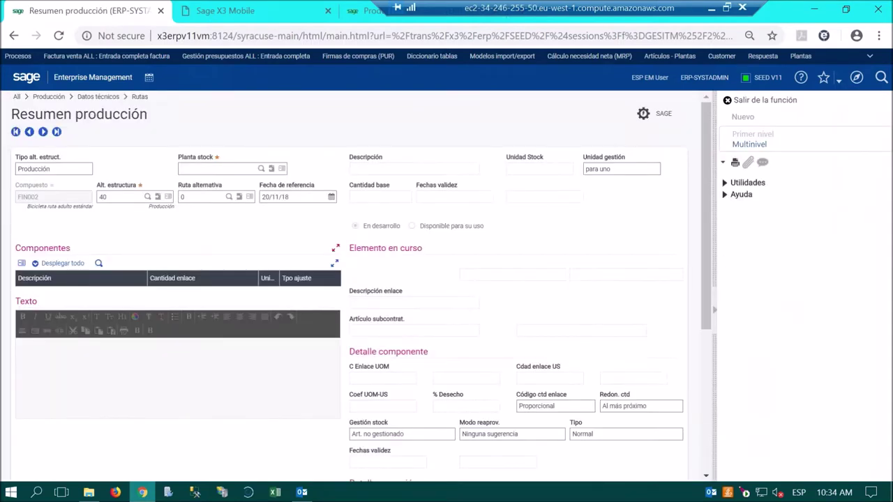
pyautogui.click(183, 168)
pyautogui.write('ES012')
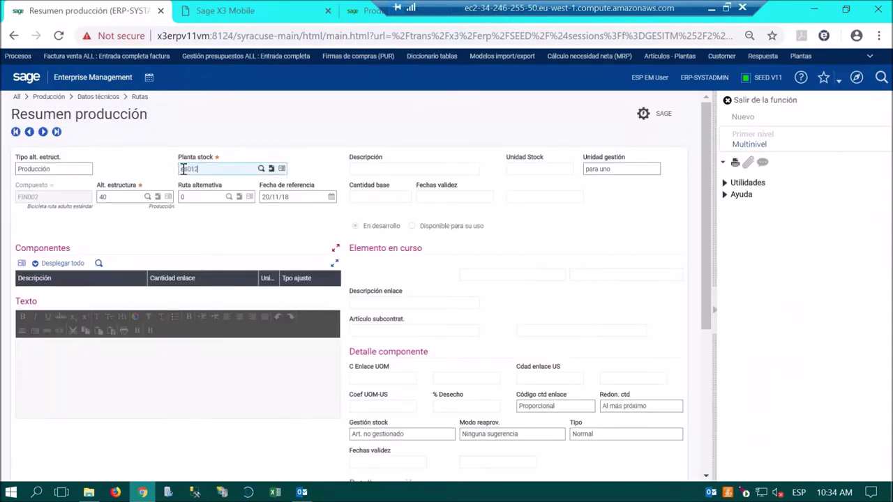
pyautogui.press('Tab')
pyautogui.press('Tab')
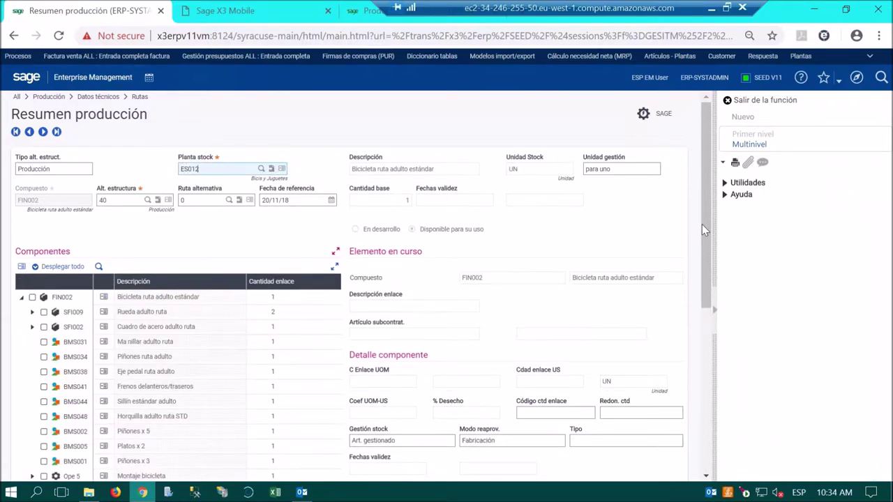
# - Expand components SFI009 and SFI002 and operation 5 in the production structure, and review the link quantities and setup and operating times
pyautogui.scroll(-3, 708, 233)
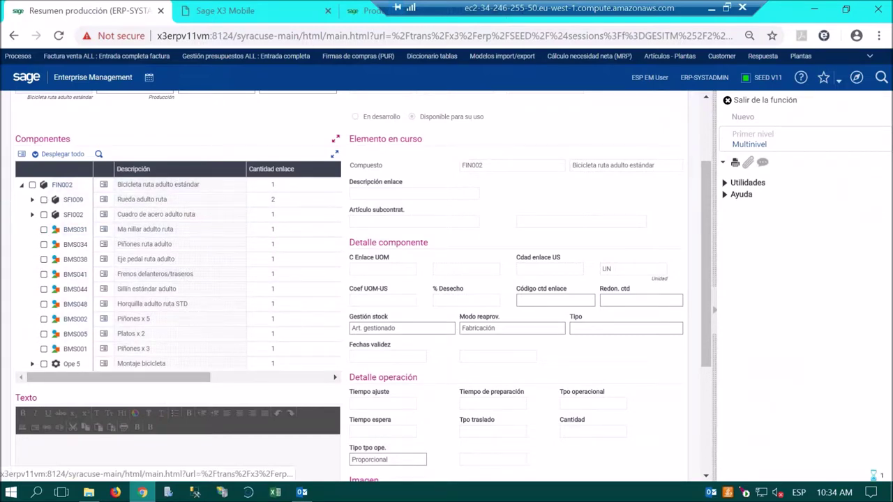
pyautogui.click(33, 199)
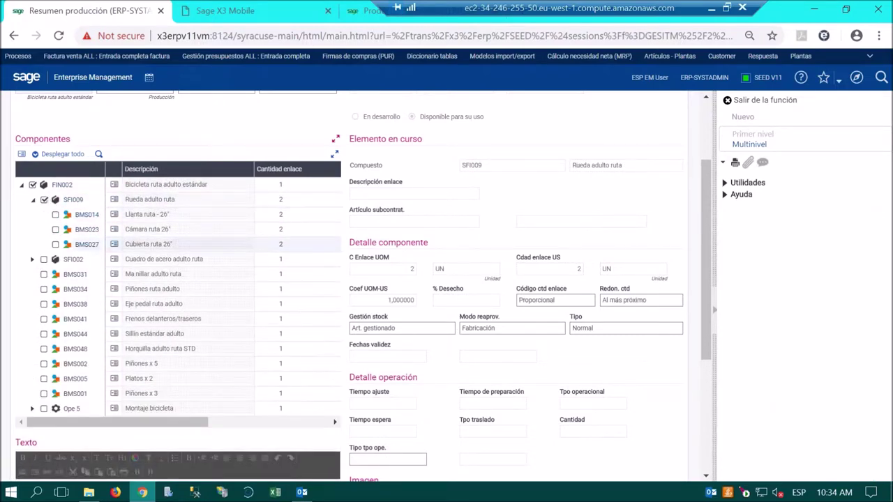
pyautogui.click(32, 258)
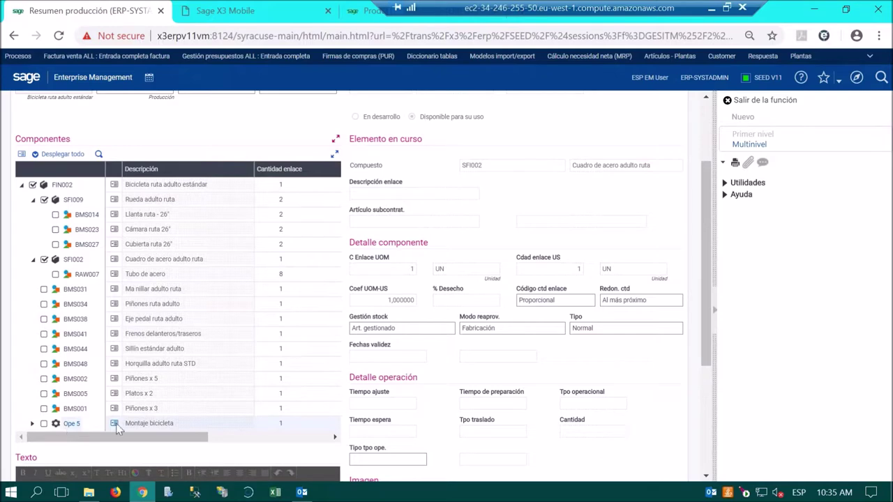
pyautogui.click(33, 424)
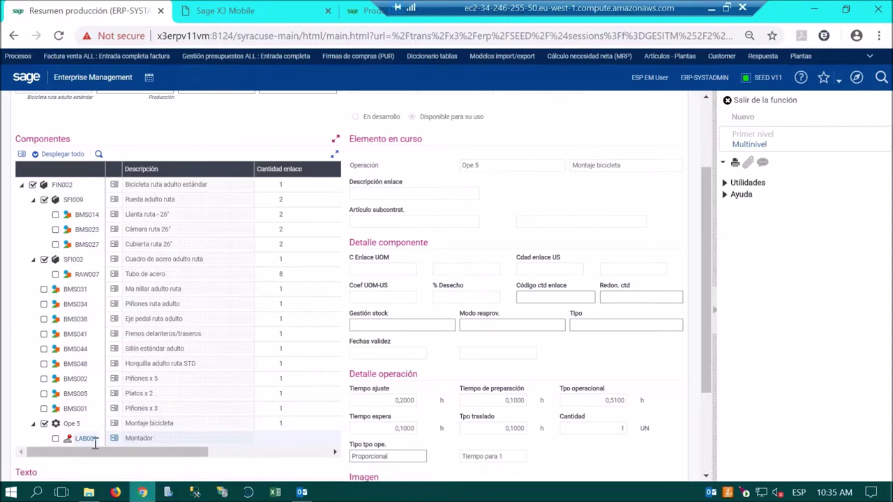
pyautogui.moveTo(108, 456); pyautogui.dragTo(271, 452)
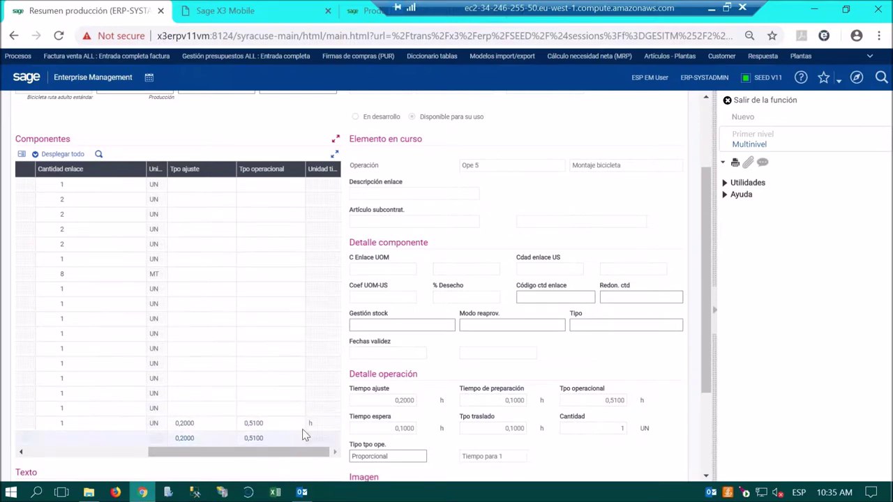
pyautogui.moveTo(268, 460); pyautogui.dragTo(95, 461)
pyautogui.scroll(3, 351, 358)
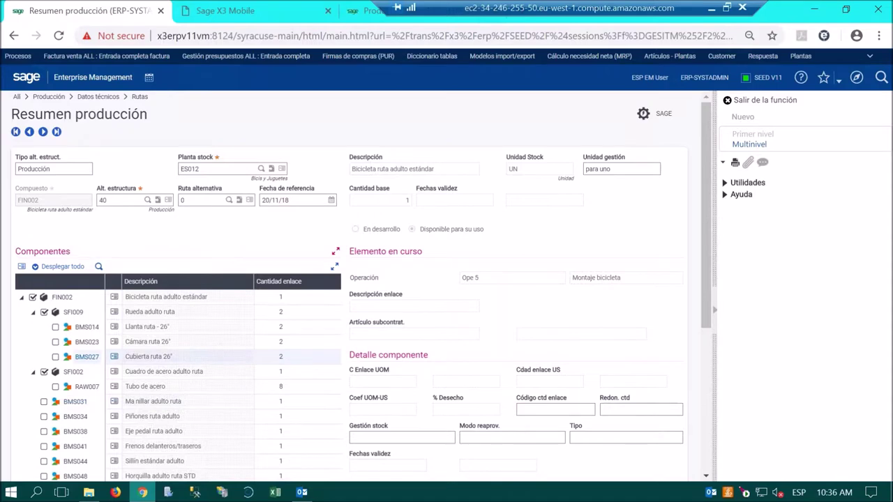
# - Finish reviewing the FIN002 production structure, and open the subcontract orders from the subcontracting process of the production models
pyautogui.scroll(-5, 240, 384)
pyautogui.scroll(5, 239, 384)
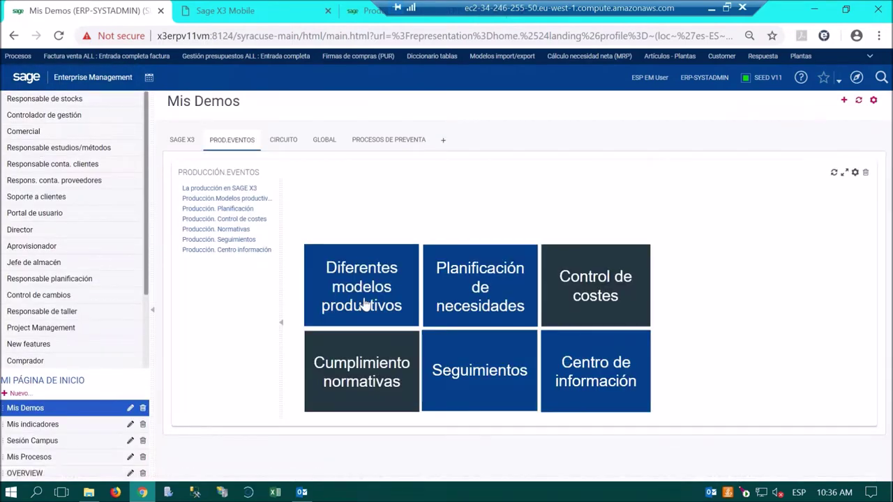
pyautogui.click(365, 304)
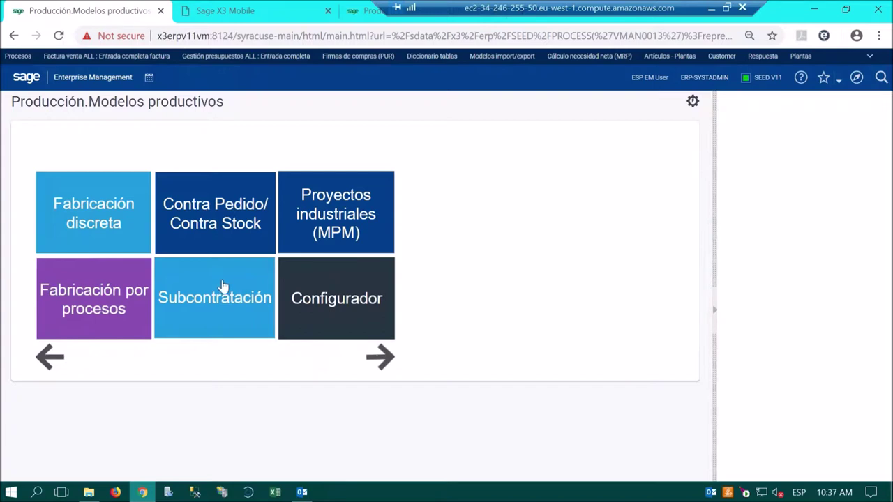
pyautogui.click(223, 287)
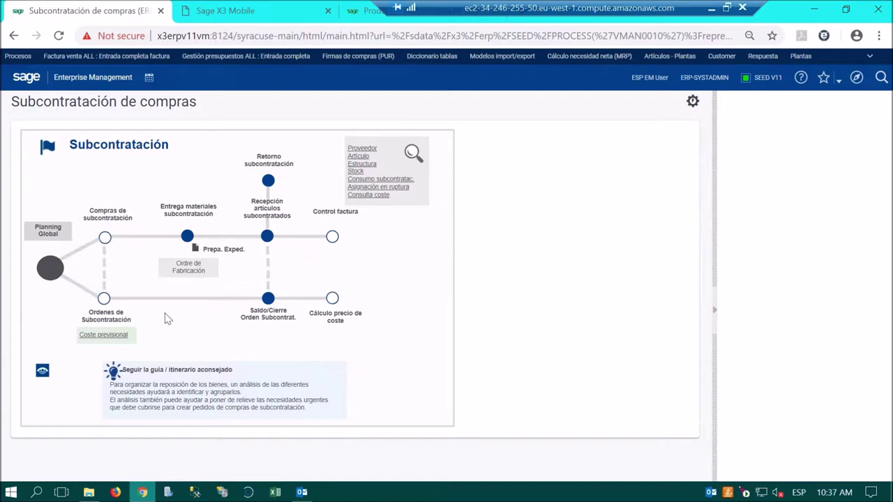
pyautogui.click(104, 299)
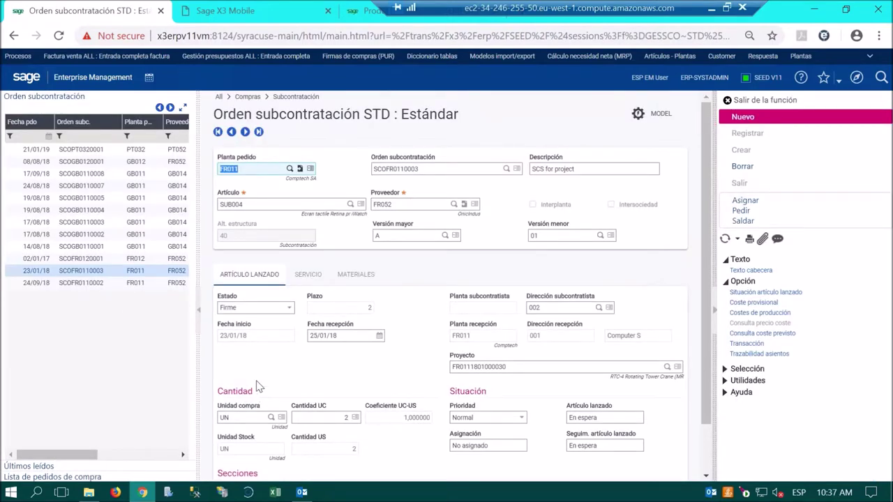
# - Examine the site, item SUB004, supplier FR052 and subcontracted service details of the "SCS for project" subcontract order
pyautogui.click(253, 171)
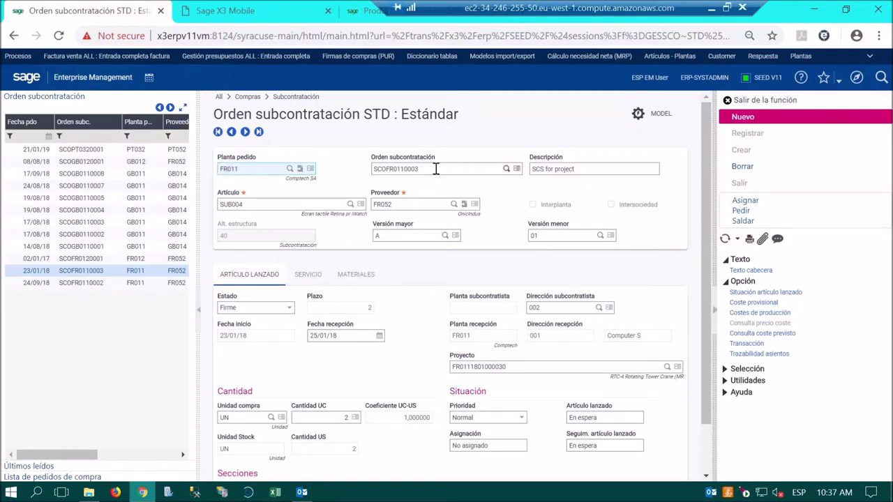
pyautogui.click(241, 205)
pyautogui.moveTo(219, 204); pyautogui.dragTo(270, 202)
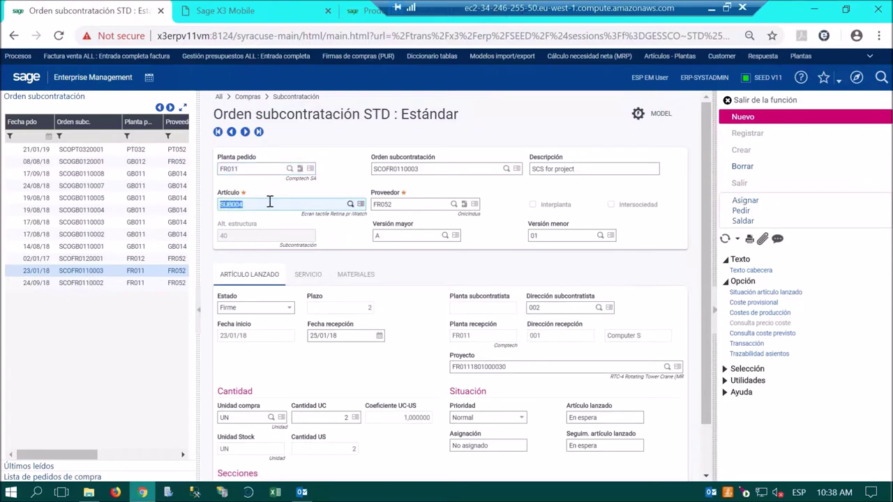
pyautogui.click(398, 205)
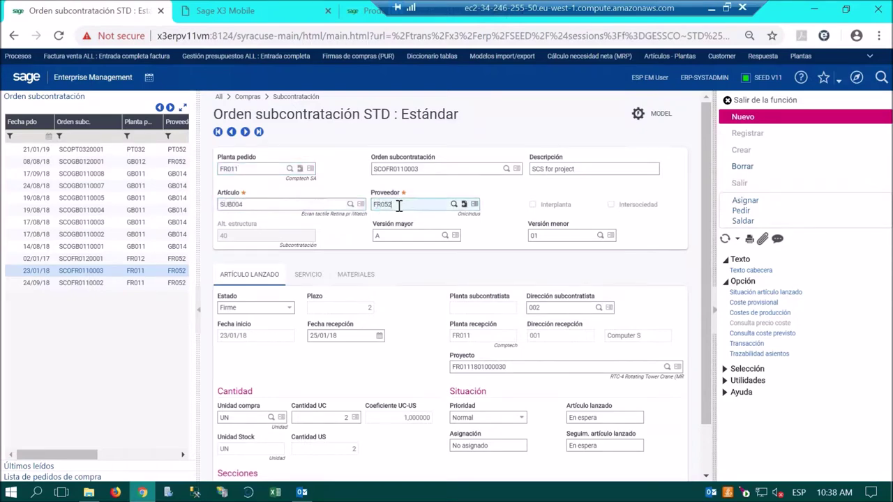
pyautogui.click(307, 274)
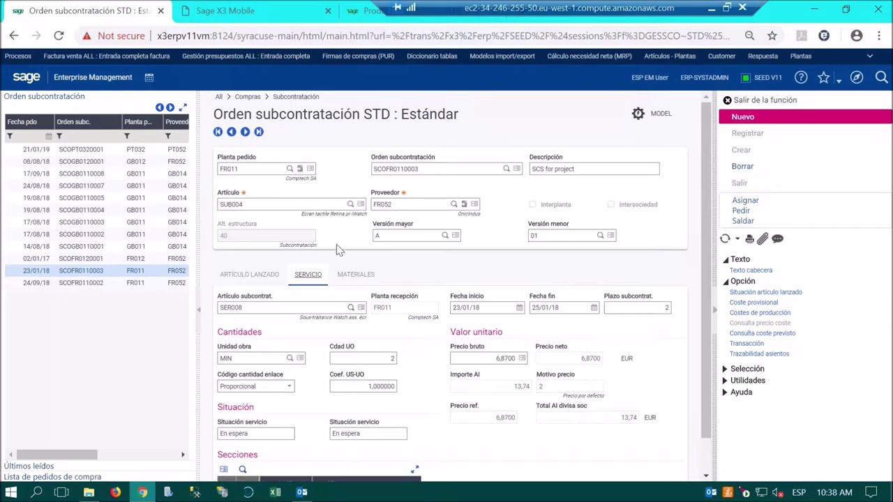
# - Review the materials of the "Subcontratação de rodas" and "TEST ECC" subcontract orders, including the latter's supply types and gross prices
pyautogui.click(360, 279)
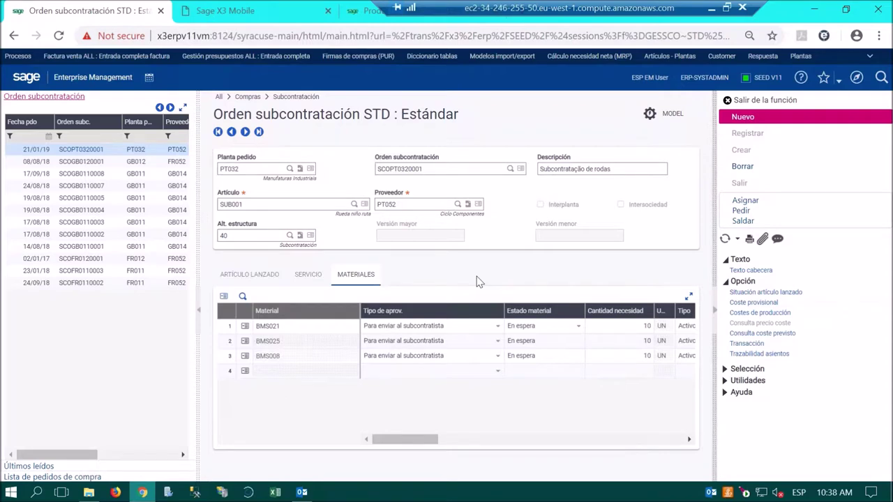
pyautogui.click(87, 282)
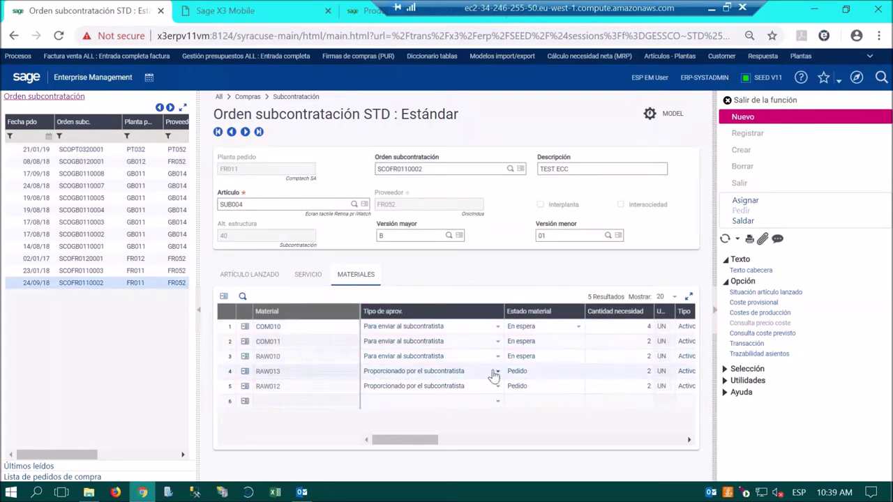
pyautogui.moveTo(398, 437); pyautogui.dragTo(645, 442)
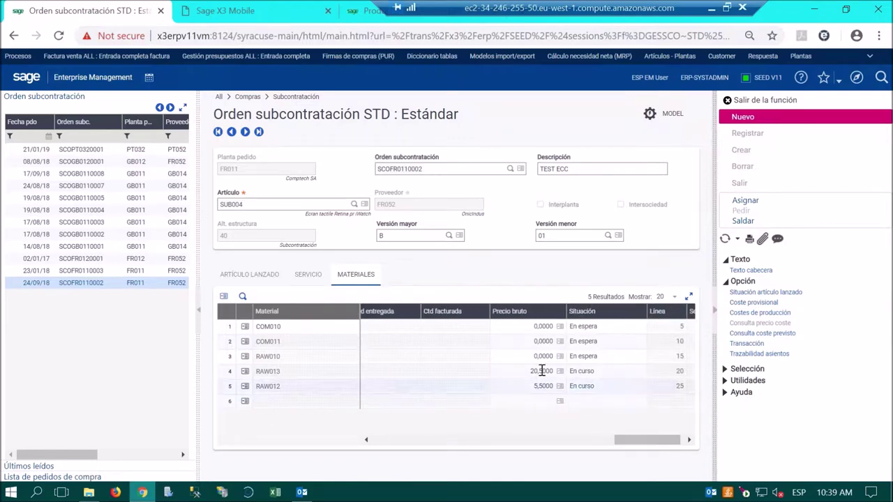
pyautogui.click(570, 439)
pyautogui.moveTo(570, 439); pyautogui.dragTo(370, 444)
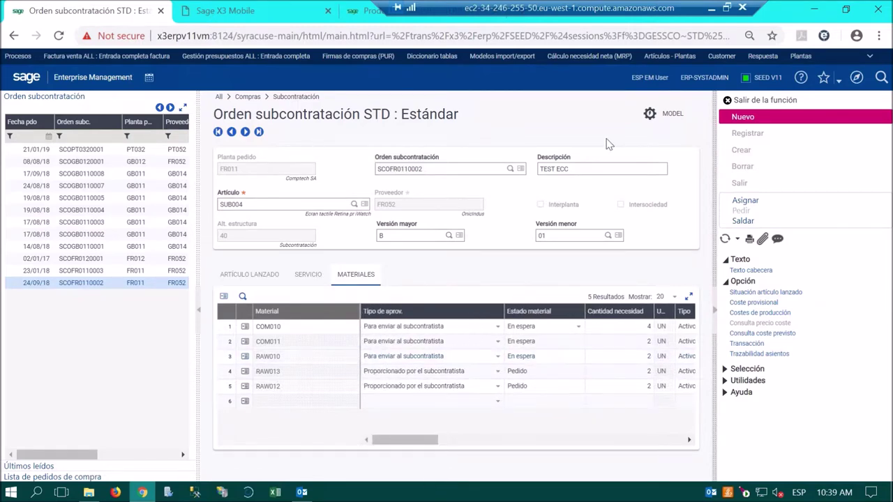
# - Leave the subcontract orders and open the product configurator from the production models
pyautogui.click(40, 80)
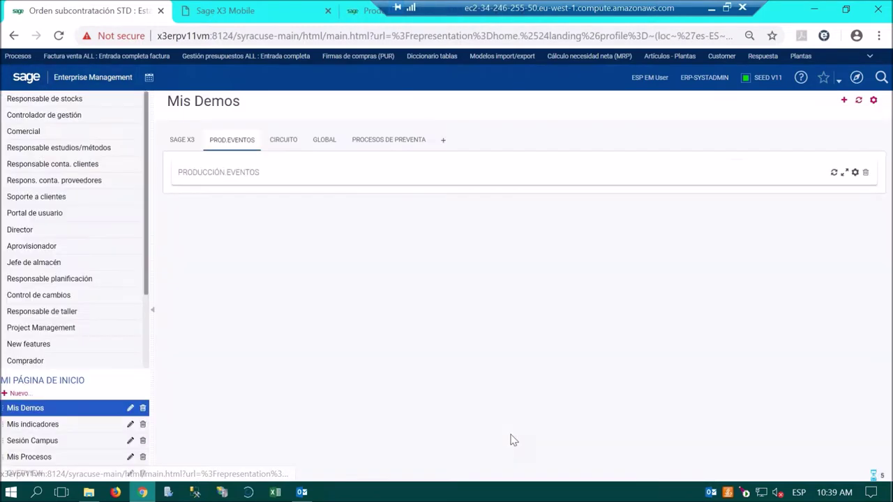
pyautogui.click(385, 301)
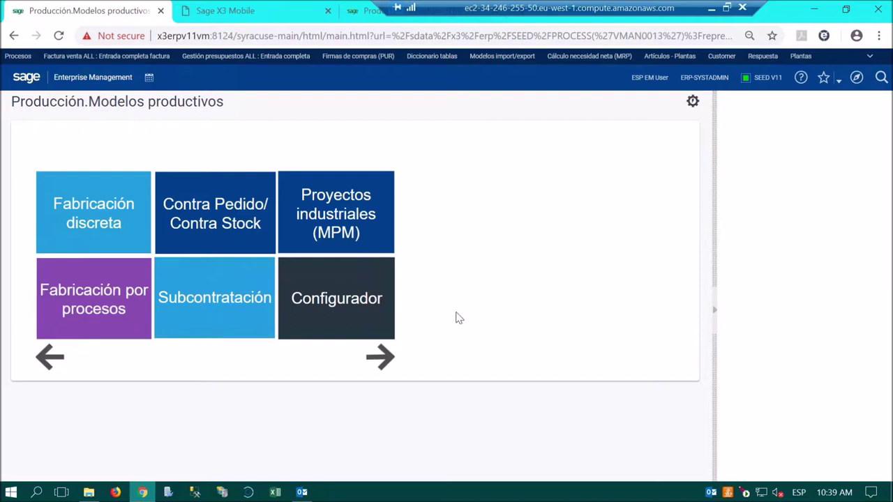
pyautogui.click(342, 298)
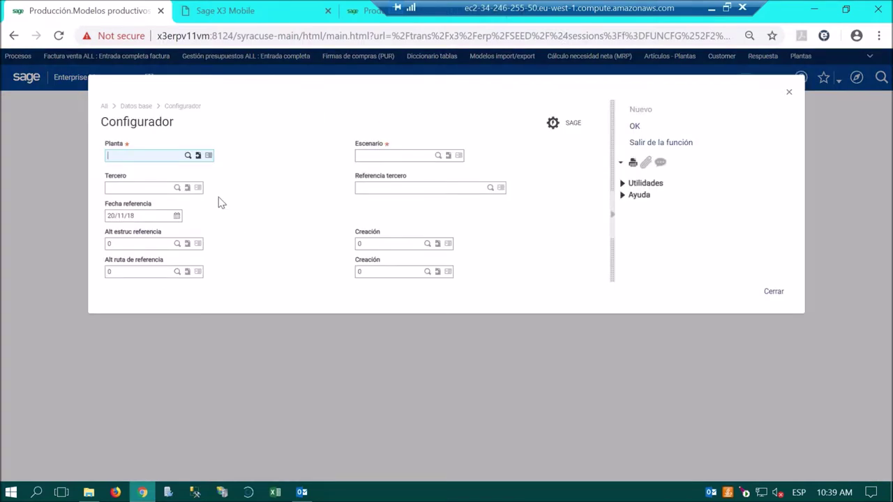
# - Launch the configurator for site ES012 with scenario ESBIC (Bicicleta), recovering the previous configuration
pyautogui.write('es012')
pyautogui.press('Tab')
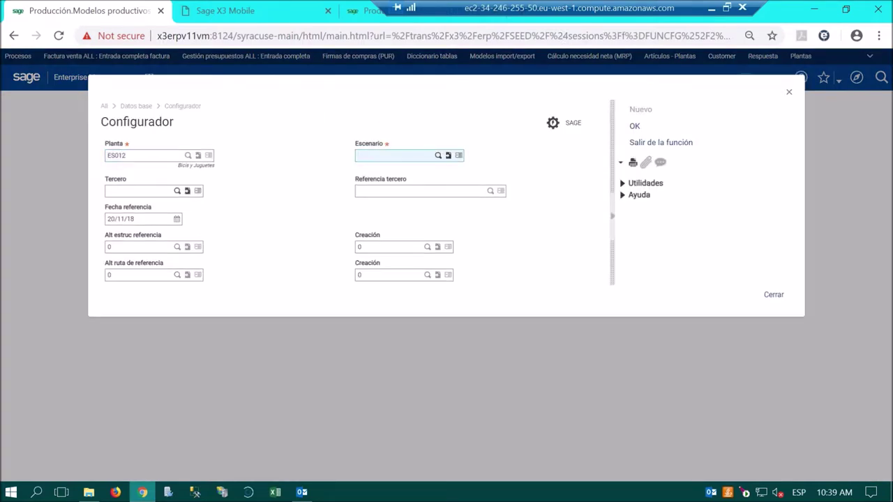
pyautogui.click(438, 155)
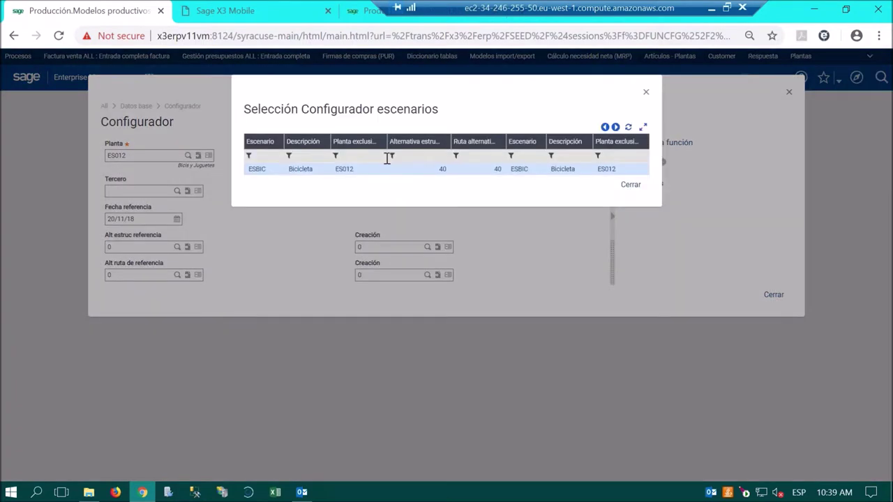
pyautogui.click(348, 170)
pyautogui.click(649, 128)
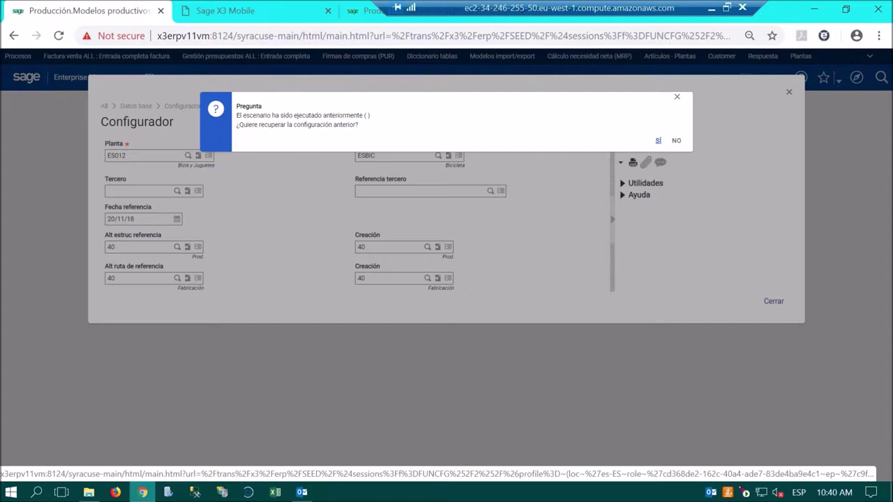
pyautogui.click(657, 140)
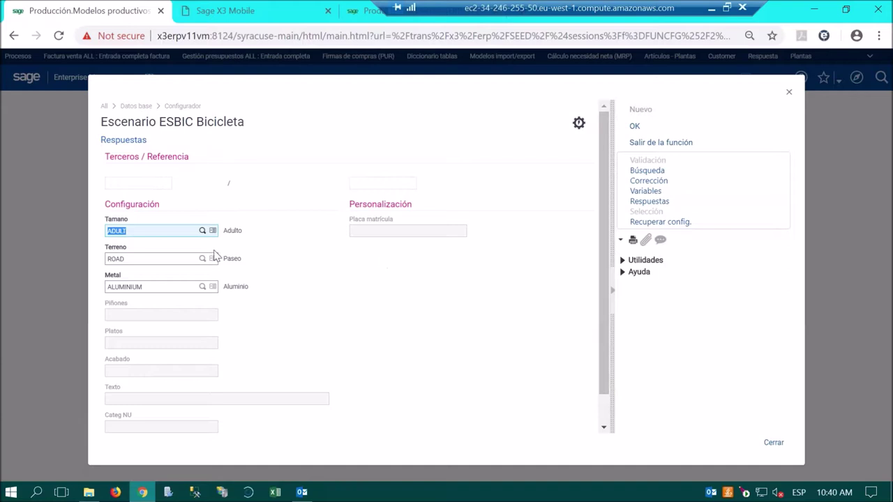
# - Choose ADULT (Adulto) as the bicycle's size
pyautogui.click(192, 230)
pyautogui.click(201, 230)
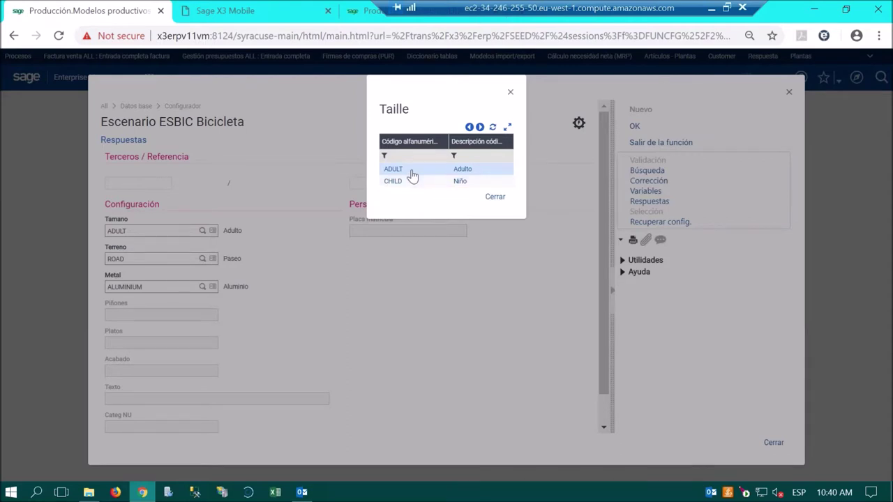
pyautogui.click(412, 176)
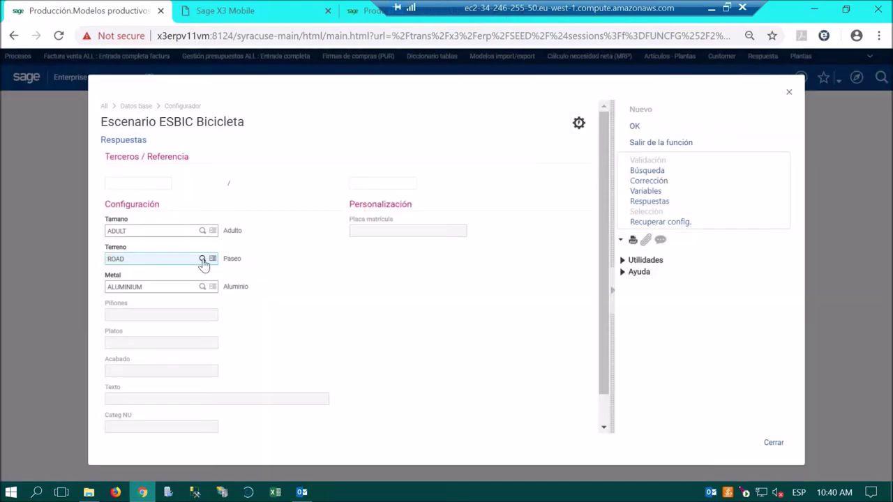
# - Try MB (Montaña) as the bicycle's terrain
pyautogui.click(202, 259)
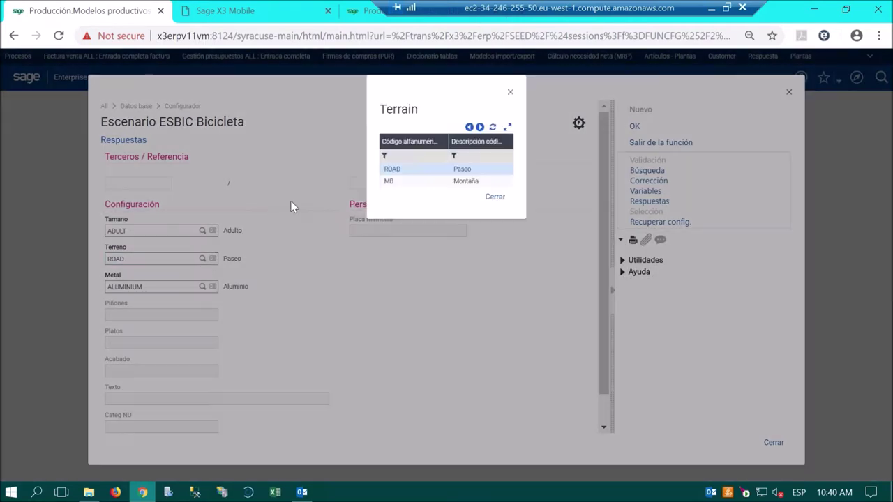
pyautogui.click(415, 182)
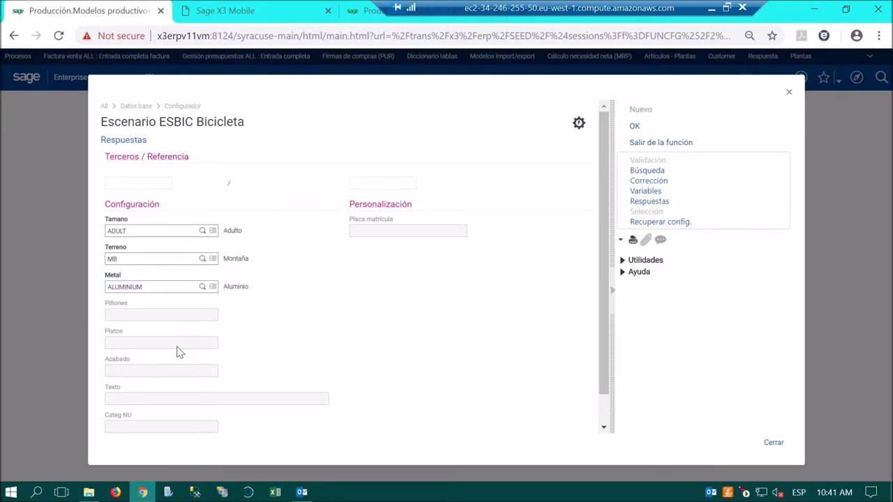
pyautogui.click(161, 287)
pyautogui.click(165, 256)
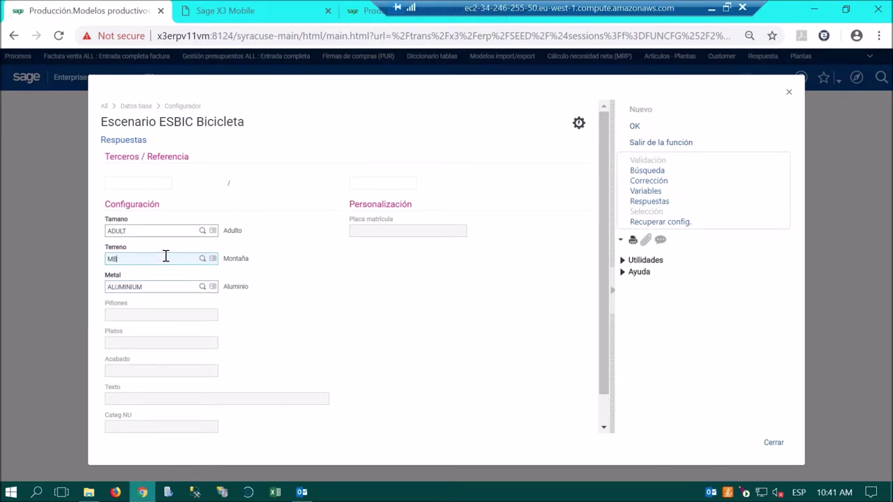
pyautogui.click(211, 258)
pyautogui.click(202, 258)
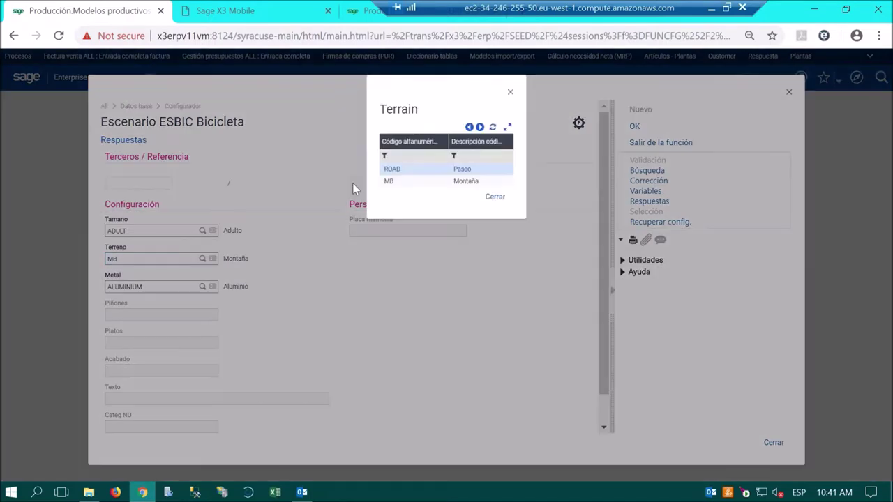
pyautogui.click(388, 183)
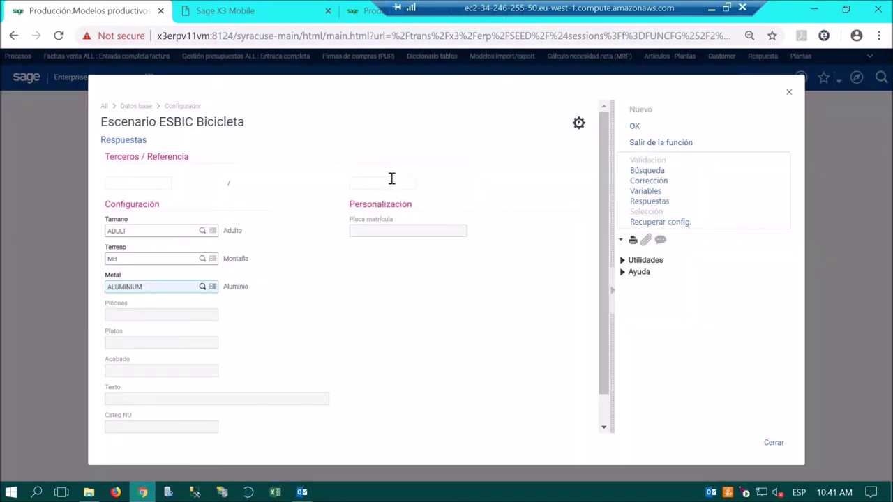
# - Set the bicycle's terrain to ROAD (Paseo) and its metal to ALUMINIUM
pyautogui.click(202, 259)
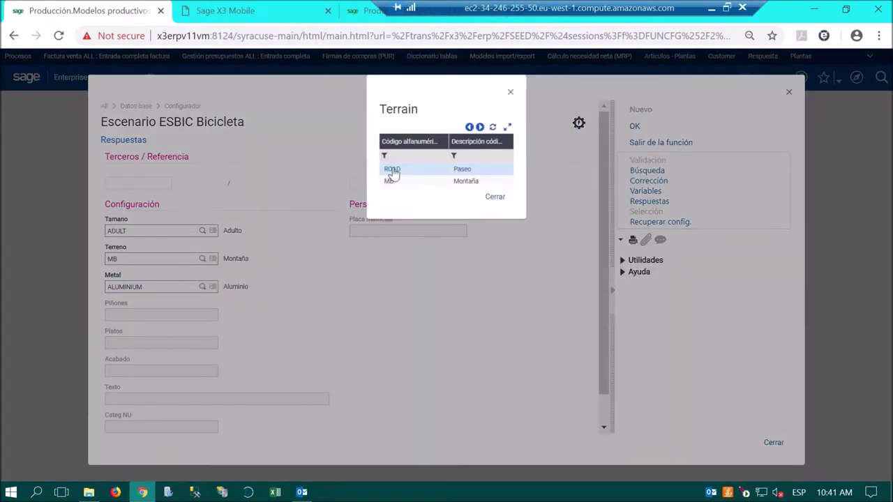
pyautogui.click(391, 169)
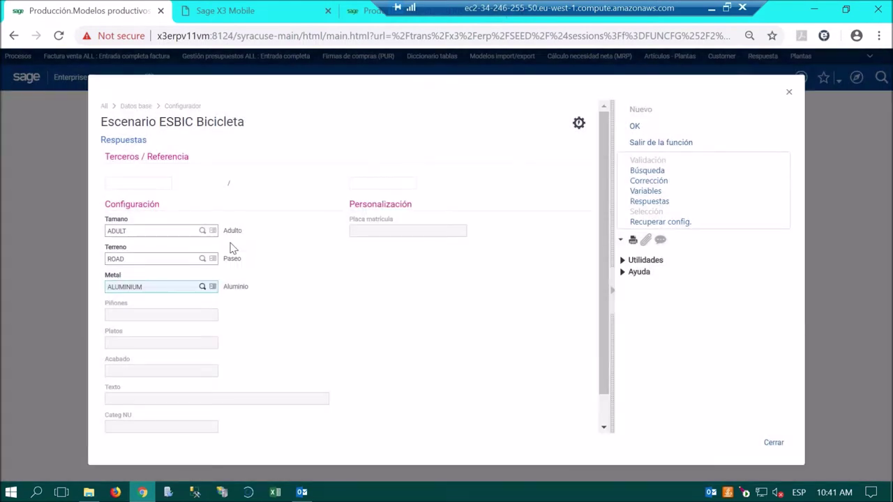
pyautogui.click(202, 287)
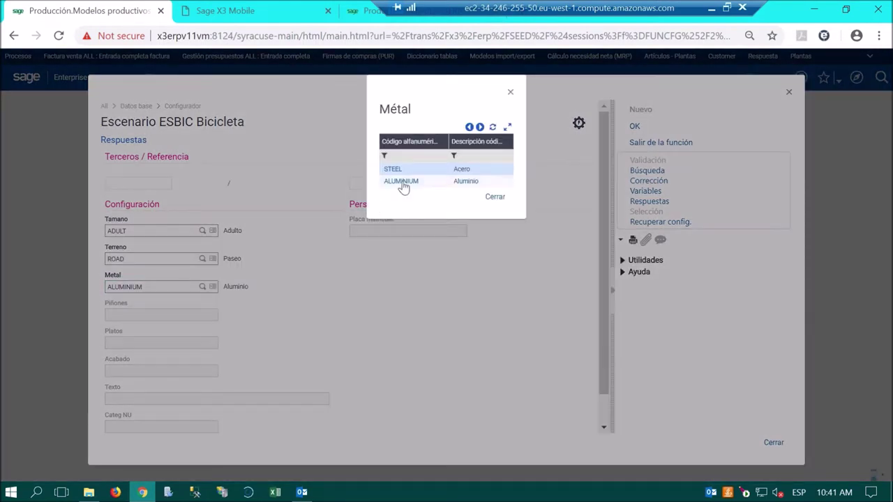
pyautogui.click(402, 181)
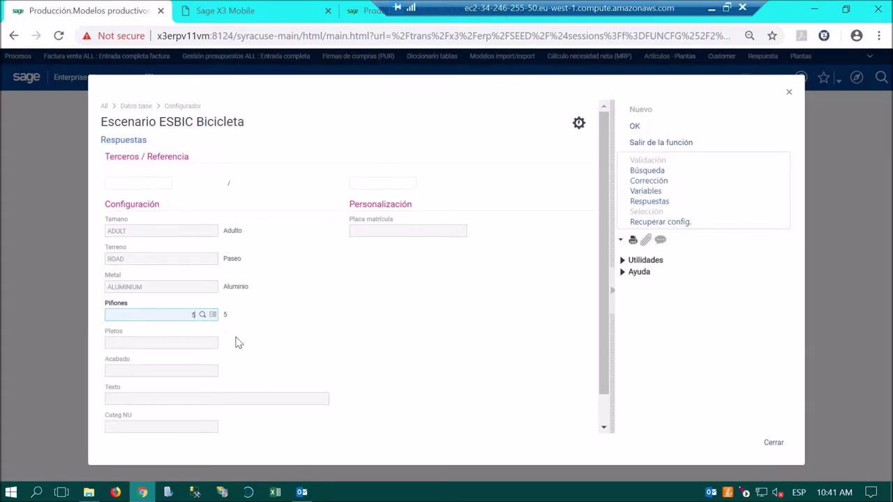
# - Accept 5 sprockets, 3 chainrings and the 2COLORS finish without any text, and validate the configuration to display its results
pyautogui.click(634, 127)
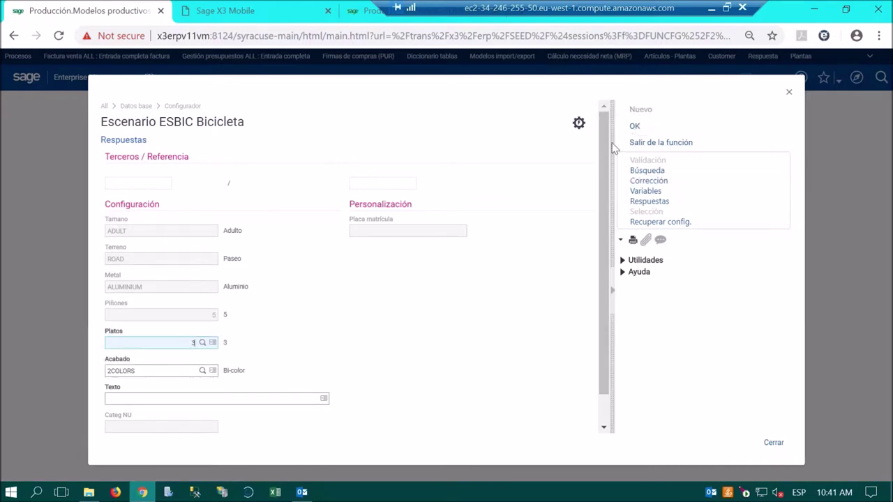
pyautogui.click(633, 128)
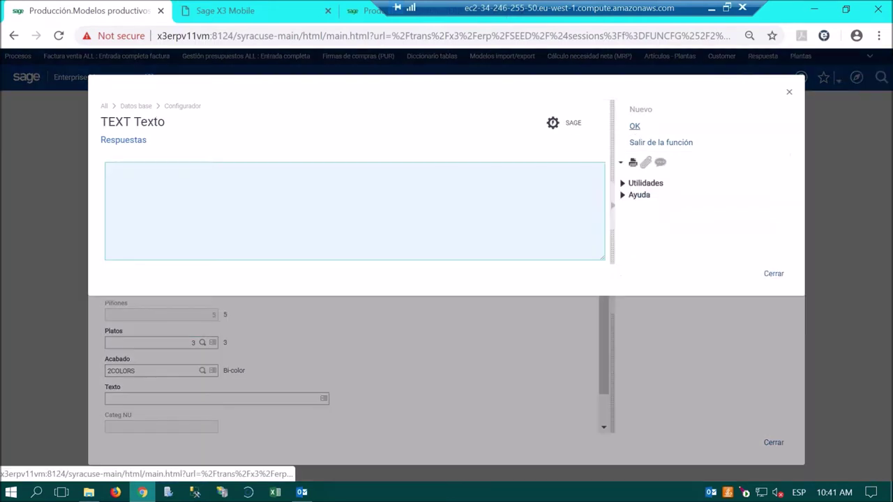
pyautogui.click(789, 92)
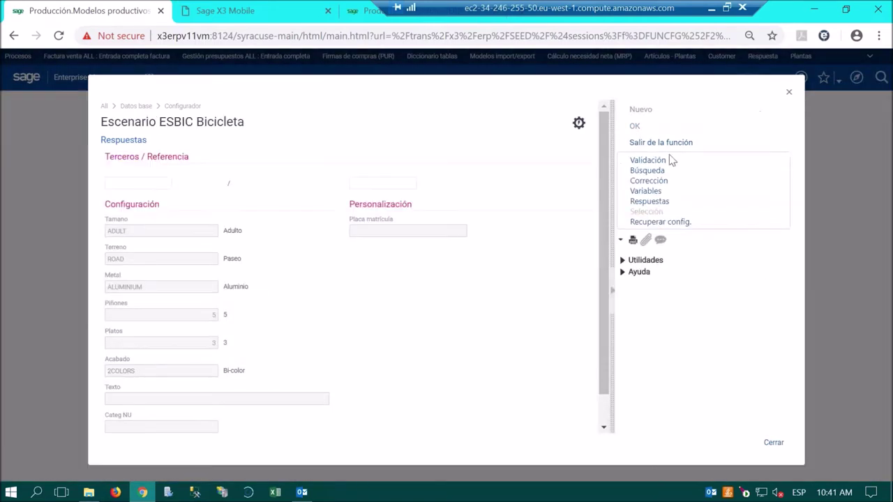
pyautogui.click(648, 160)
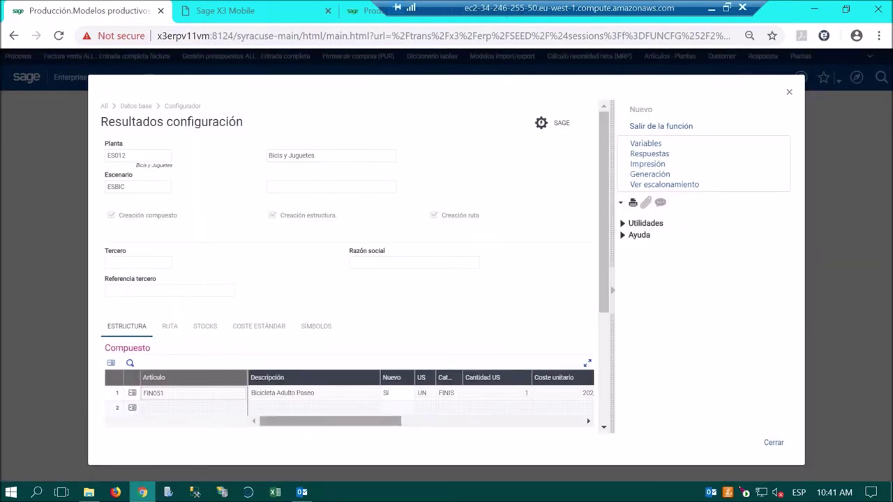
pyautogui.moveTo(304, 426); pyautogui.dragTo(206, 377)
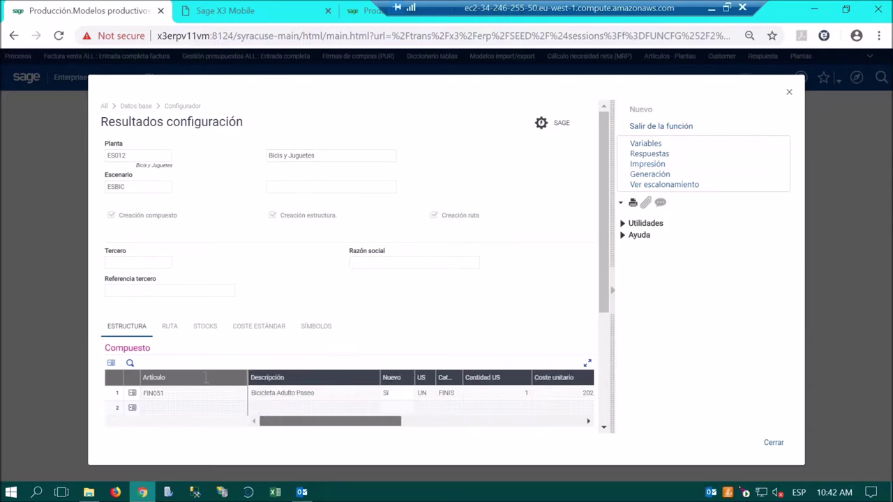
# - Review the configured bicycle's route, stock requirements and structure in the configuration results
pyautogui.click(174, 329)
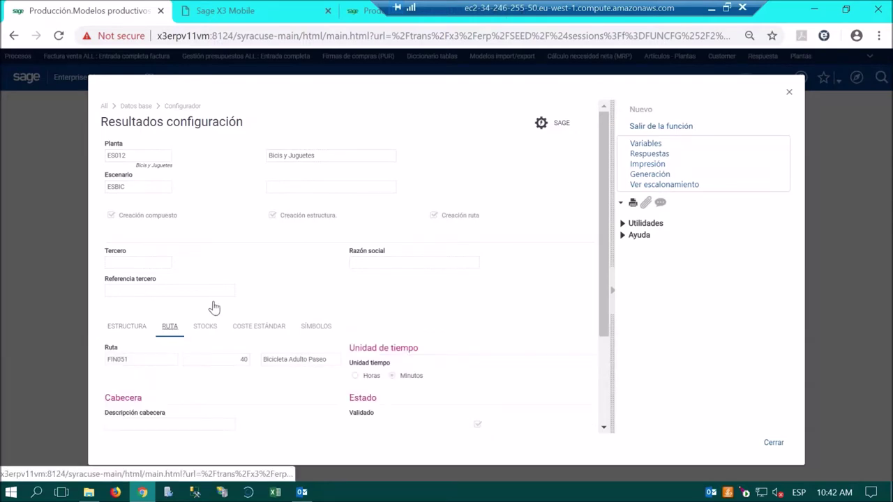
pyautogui.scroll(-3, 215, 307)
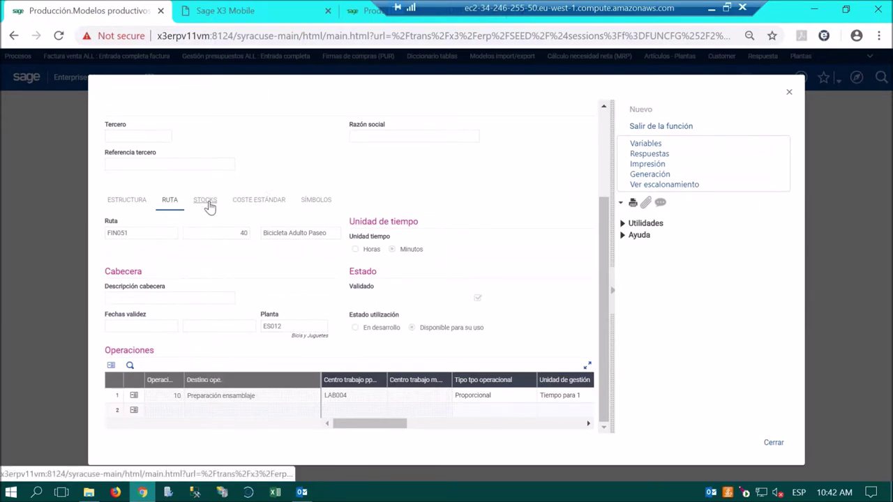
pyautogui.click(207, 202)
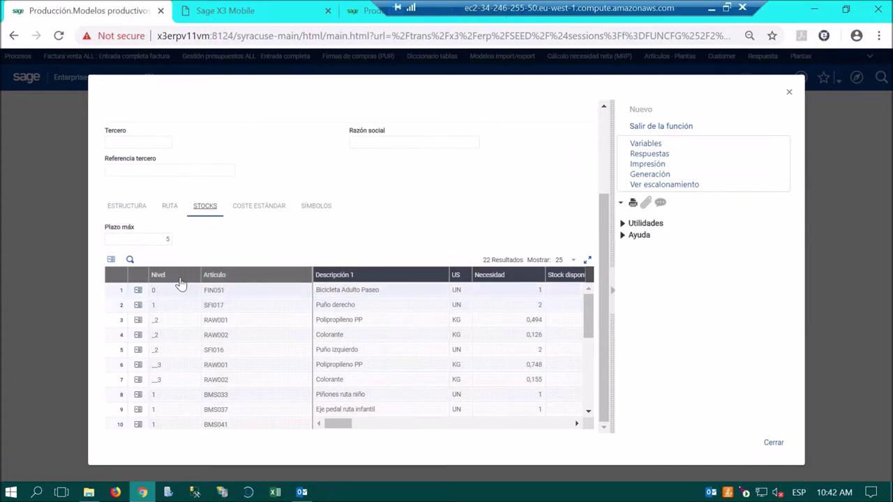
pyautogui.click(127, 207)
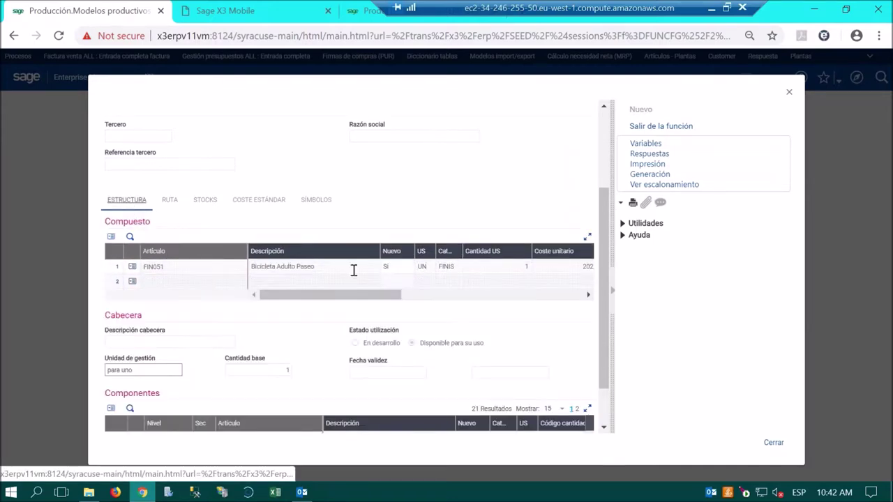
pyautogui.scroll(3, 263, 156)
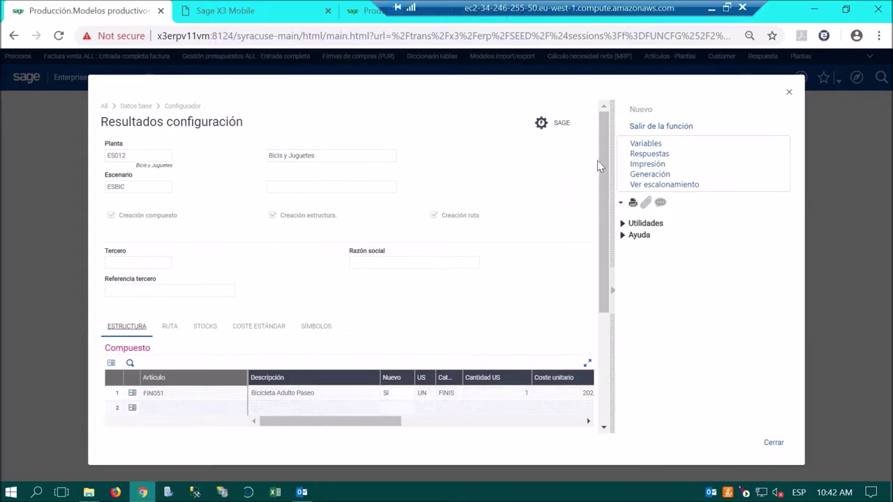
# - Abandon the bicycle configuration, close its results and return to the Mis Demos production landing page
pyautogui.click(789, 92)
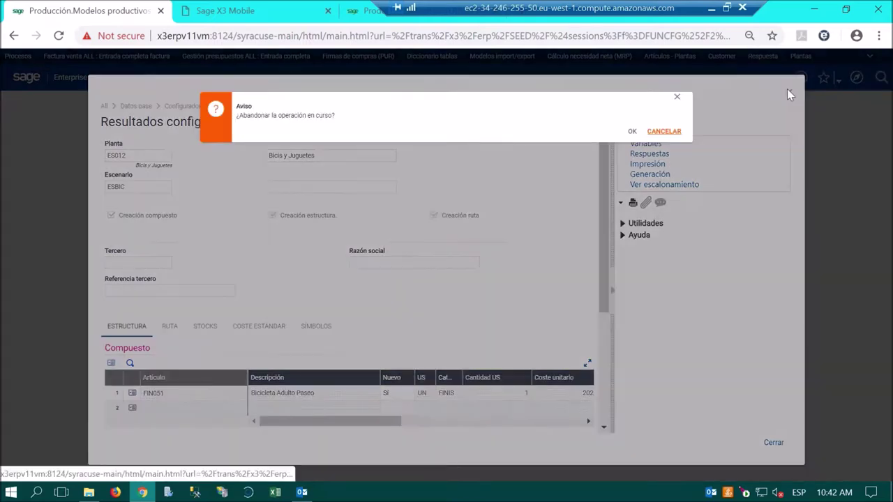
pyautogui.click(632, 132)
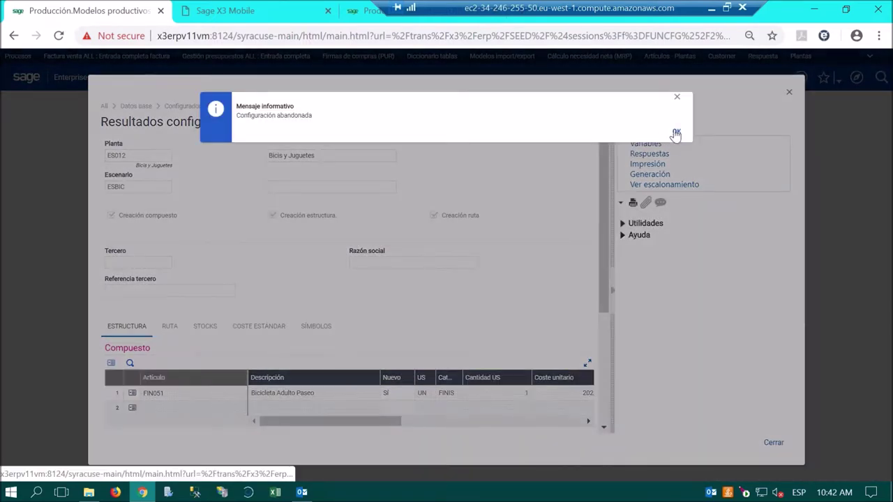
pyautogui.click(675, 133)
pyautogui.click(789, 92)
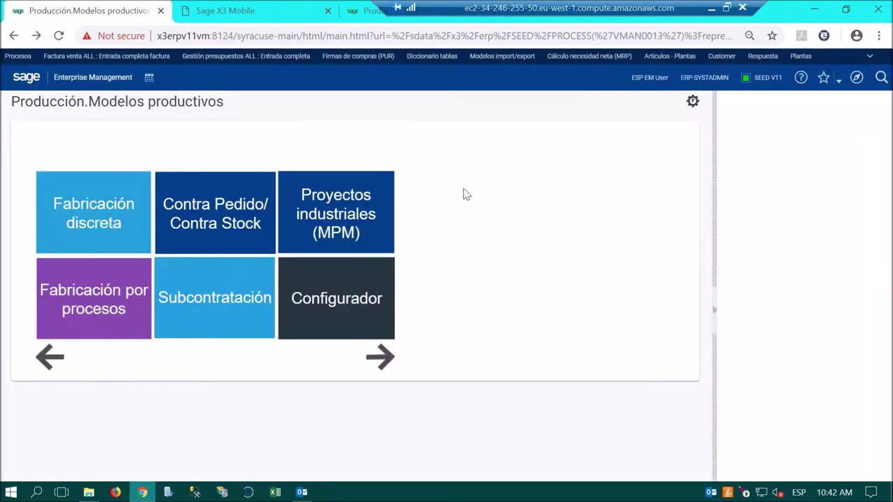
pyautogui.click(14, 35)
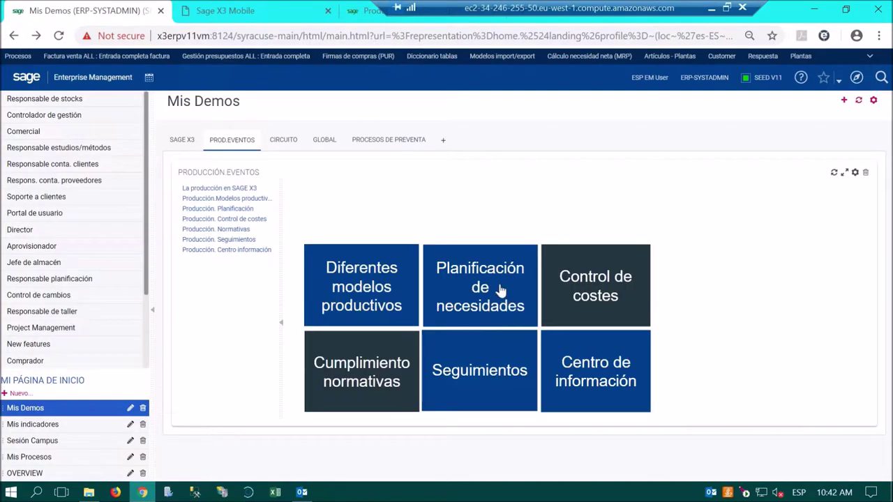
# - Open the MRP global planner from Planificación de necesidades and list plant ES012's orders with the administrator filter cleared
pyautogui.click(499, 290)
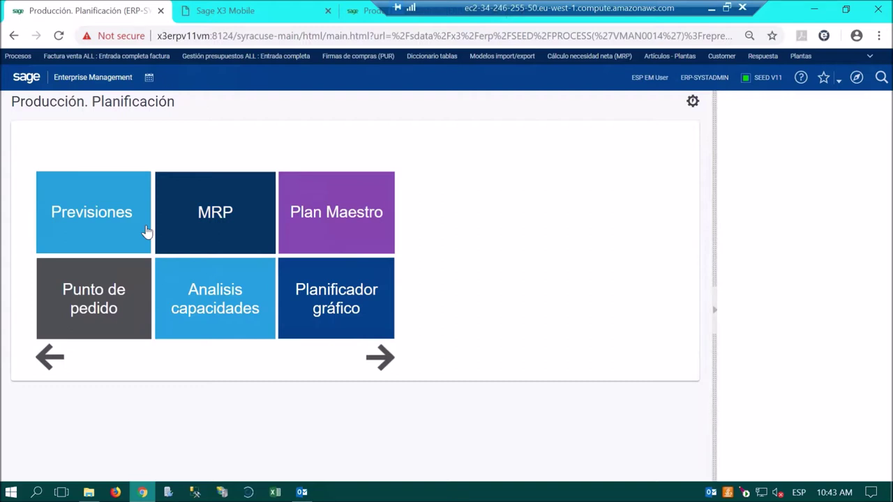
pyautogui.click(210, 221)
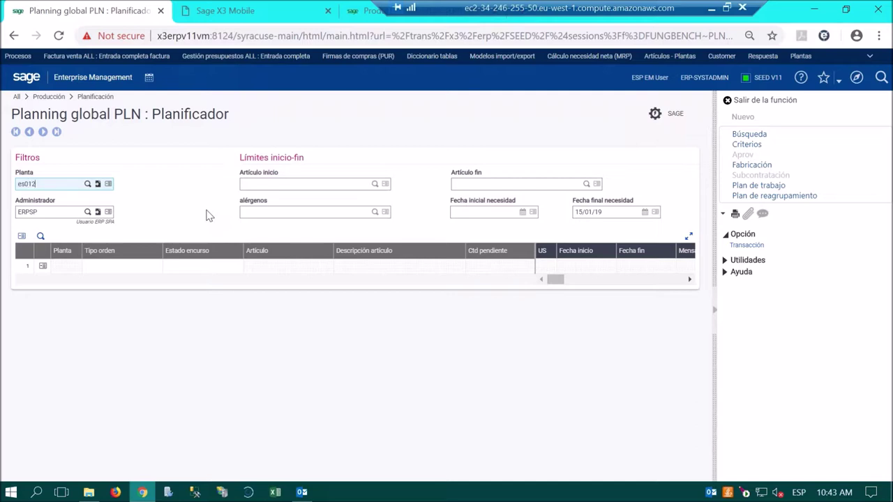
pyautogui.press('Tab')
pyautogui.press('BackSpace')
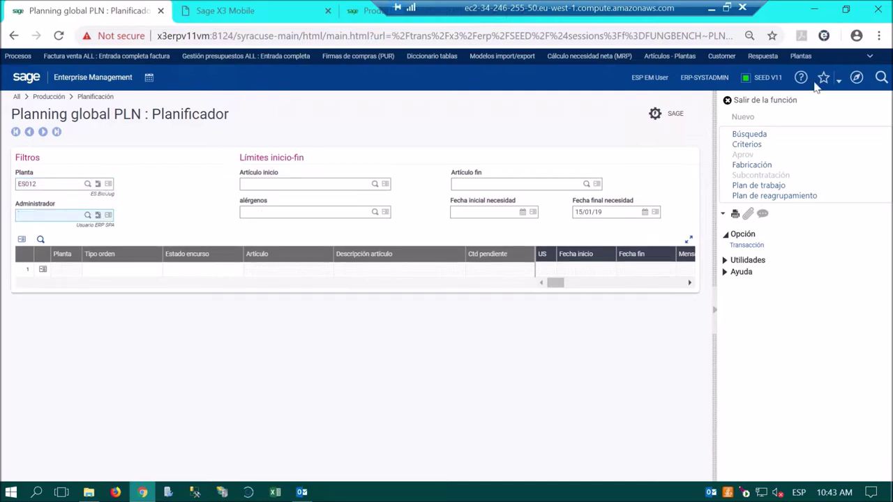
pyautogui.click(747, 145)
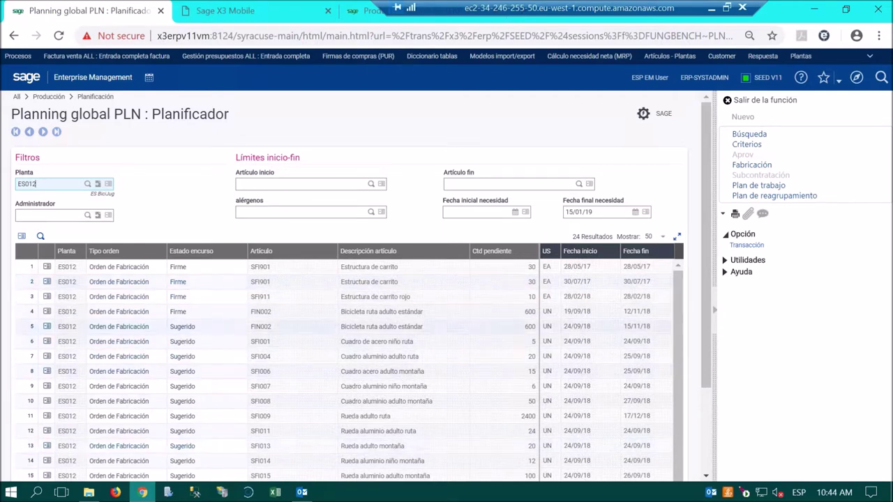
# - Examine the actions available for the first SFI901 order in the planner, and return to the planning overview
pyautogui.click(47, 267)
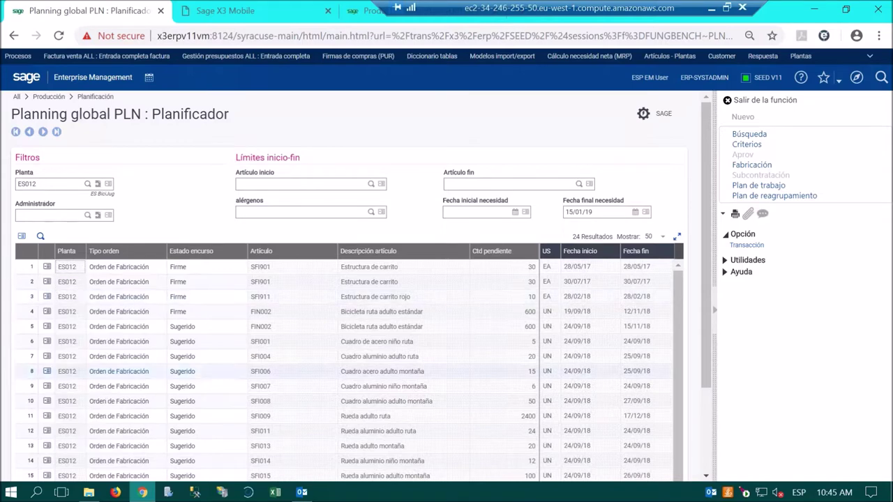
pyautogui.click(47, 267)
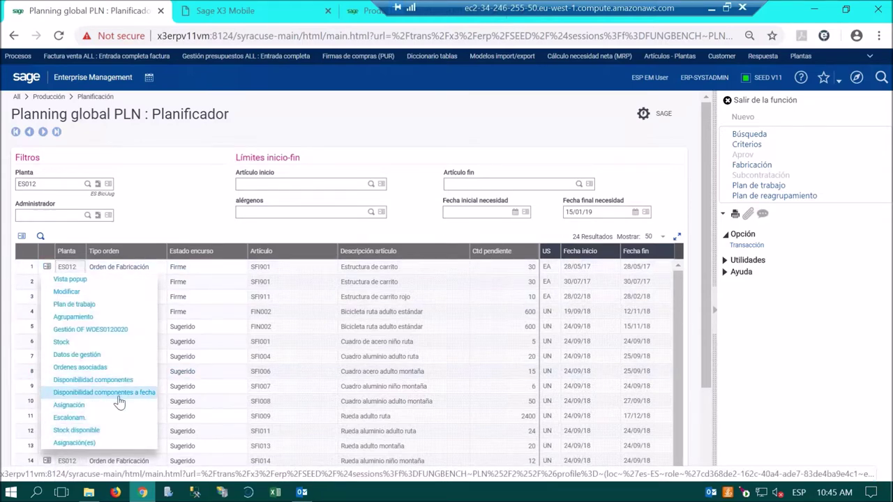
pyautogui.click(21, 357)
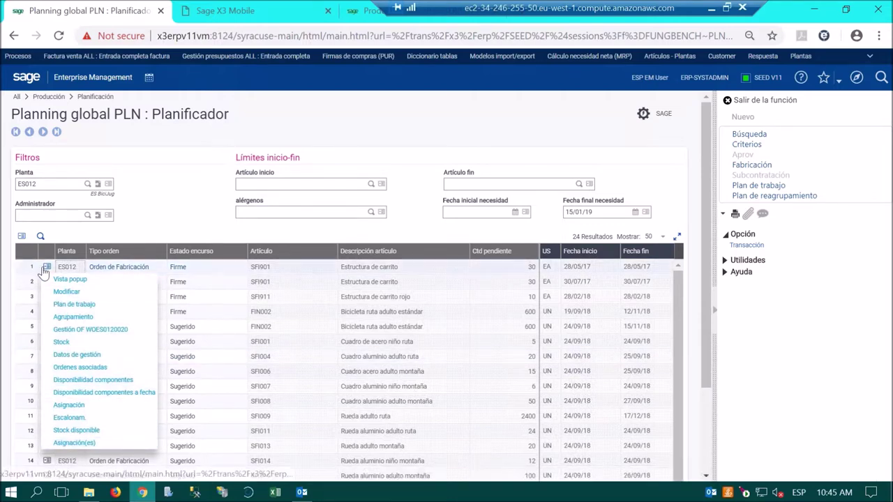
pyautogui.click(16, 36)
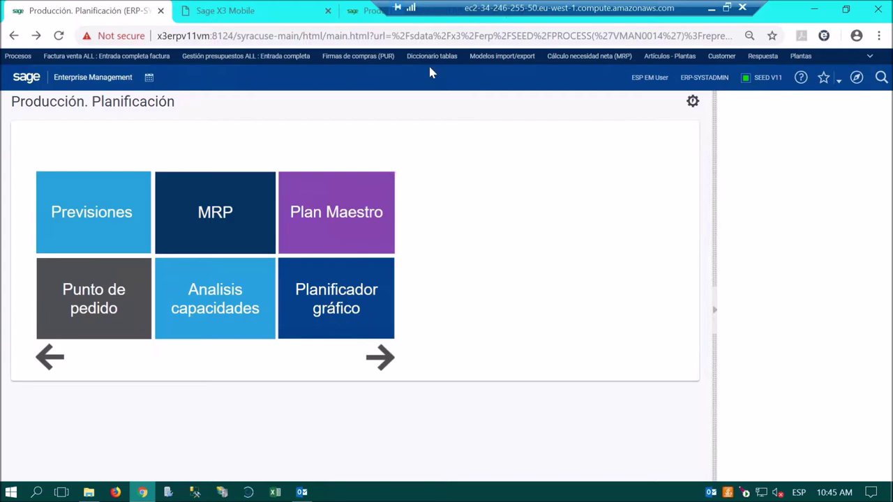
# - Switch to the open production scheduler and review its resource Gantt chart, work order Gantt chart and load chart
pyautogui.click(370, 19)
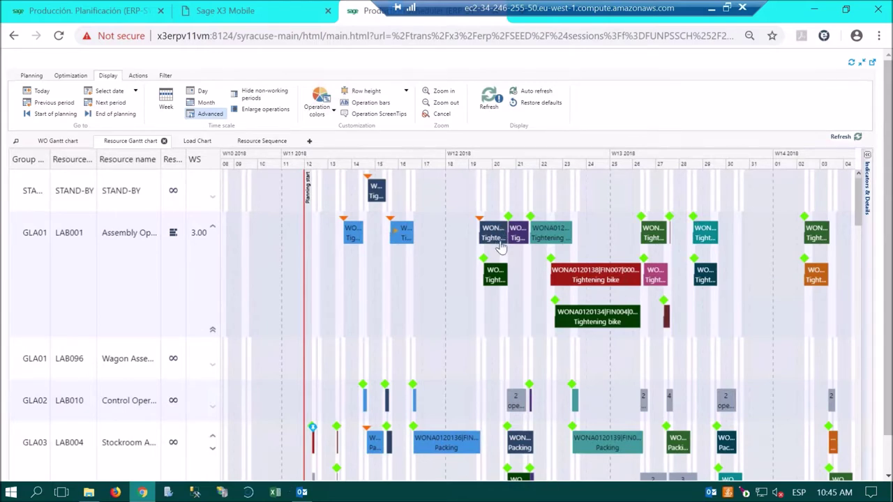
pyautogui.scroll(4, 500, 244)
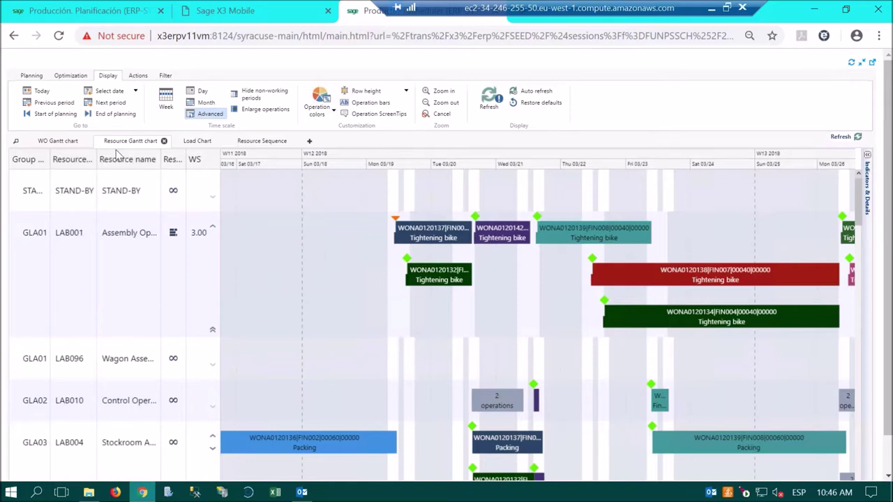
pyautogui.click(62, 141)
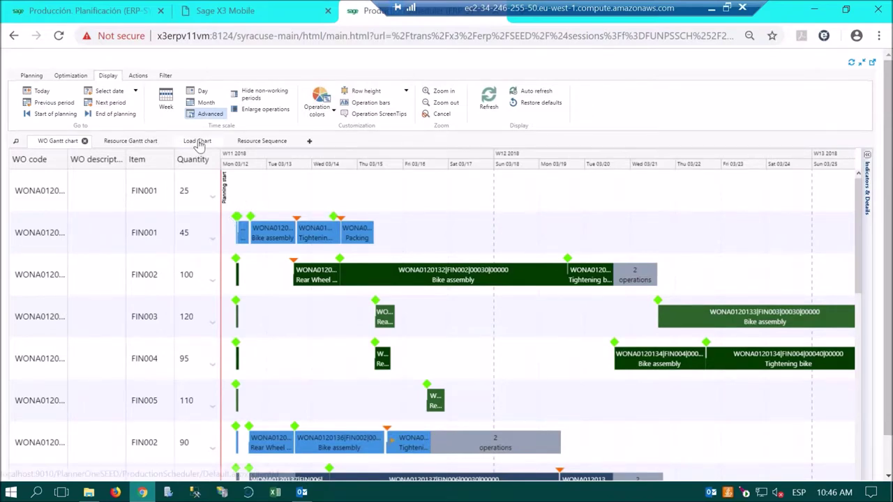
pyautogui.click(198, 141)
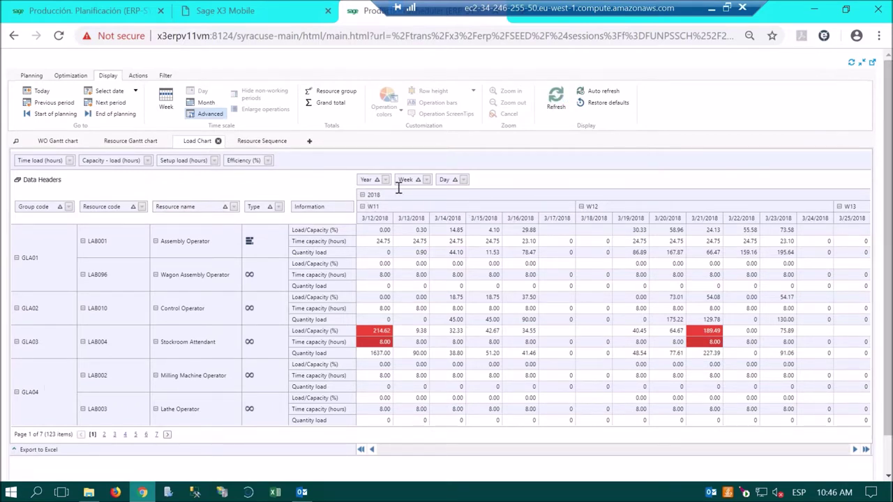
# - Add Efficiency (%) to the information rows of the load chart
pyautogui.moveTo(450, 173); pyautogui.dragTo(447, 163)
pyautogui.moveTo(286, 161); pyautogui.dragTo(807, 185)
pyautogui.moveTo(243, 160); pyautogui.dragTo(147, 183)
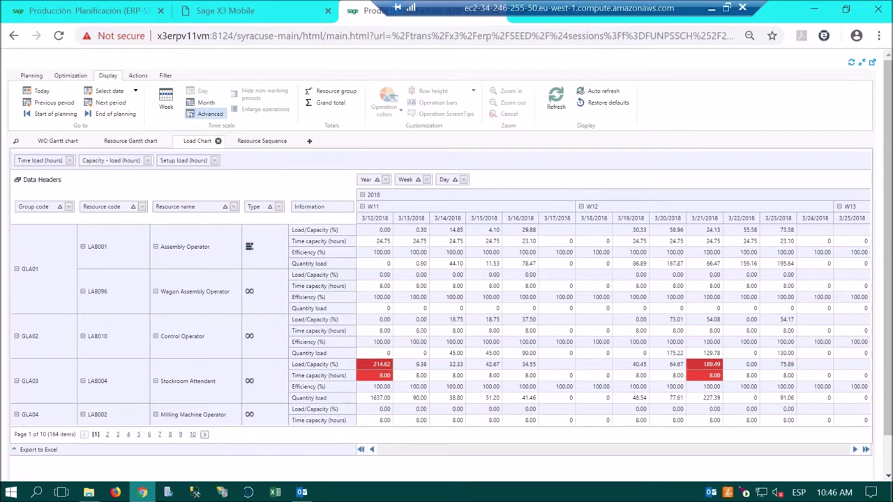
# - In the resource Gantt chart, mark the FIN008 Tightening bike operation on LAB001 with an Error message
pyautogui.click(120, 143)
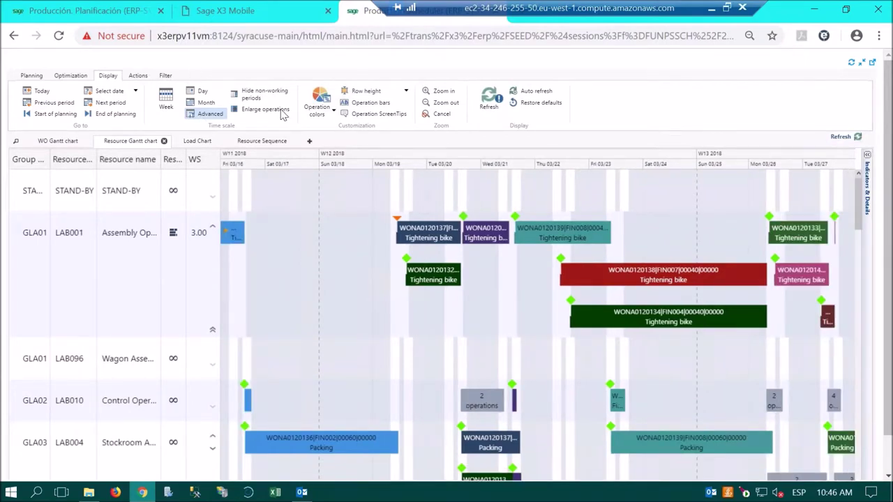
pyautogui.click(138, 75)
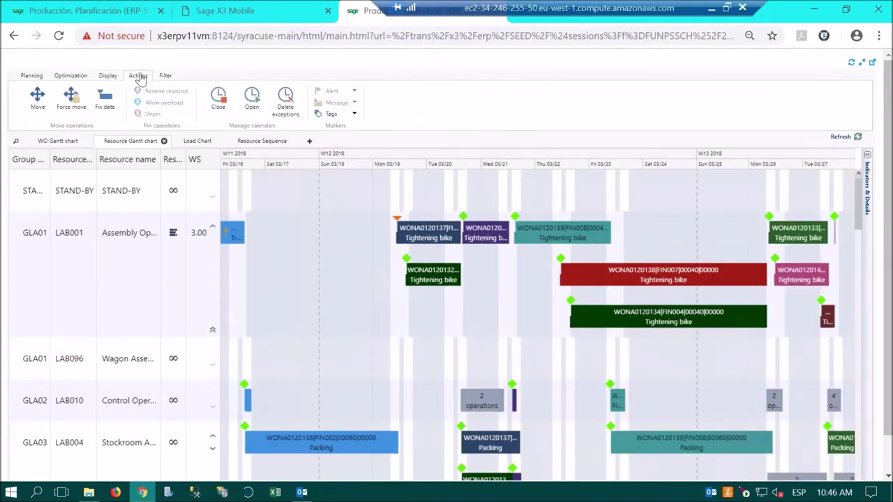
pyautogui.moveTo(561, 241)
pyautogui.click(542, 234)
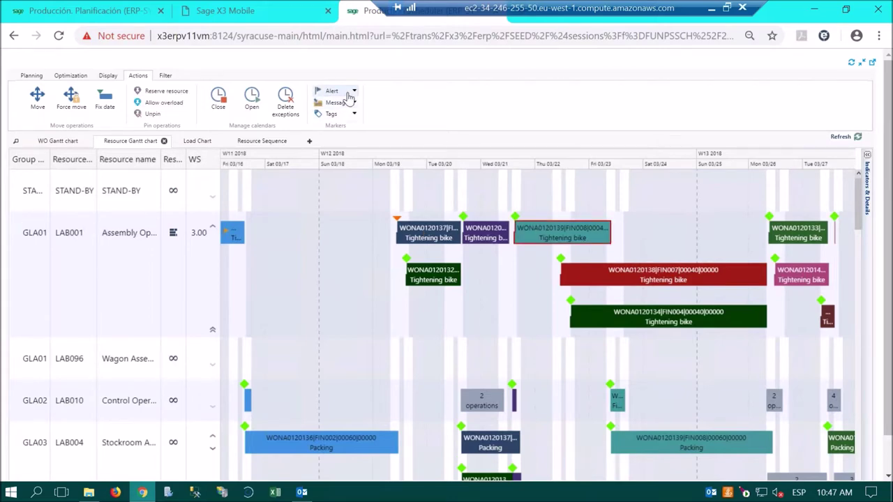
pyautogui.click(353, 92)
pyautogui.click(355, 103)
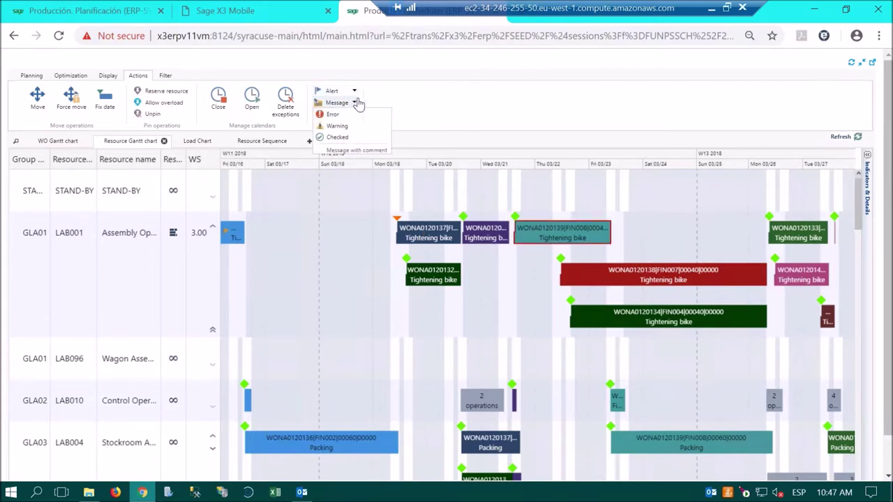
pyautogui.click(338, 114)
pyautogui.click(576, 248)
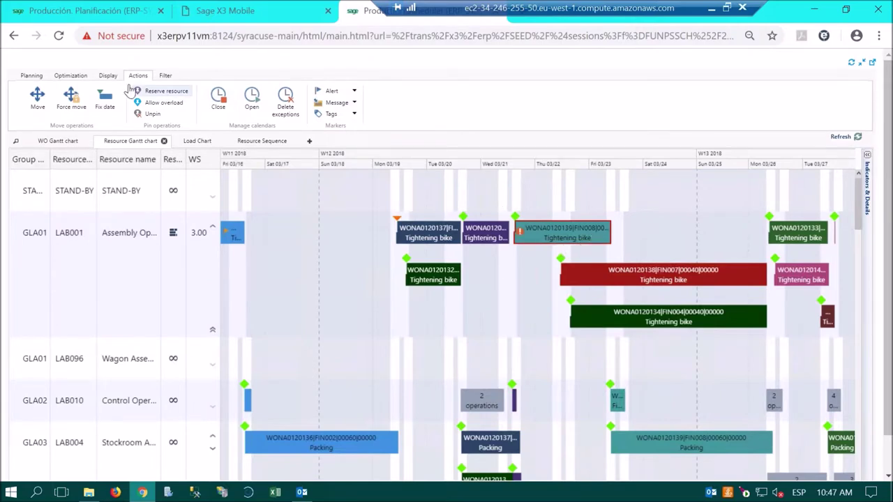
# - Set the Gantt chart's operation colors to follow the work order
pyautogui.click(104, 76)
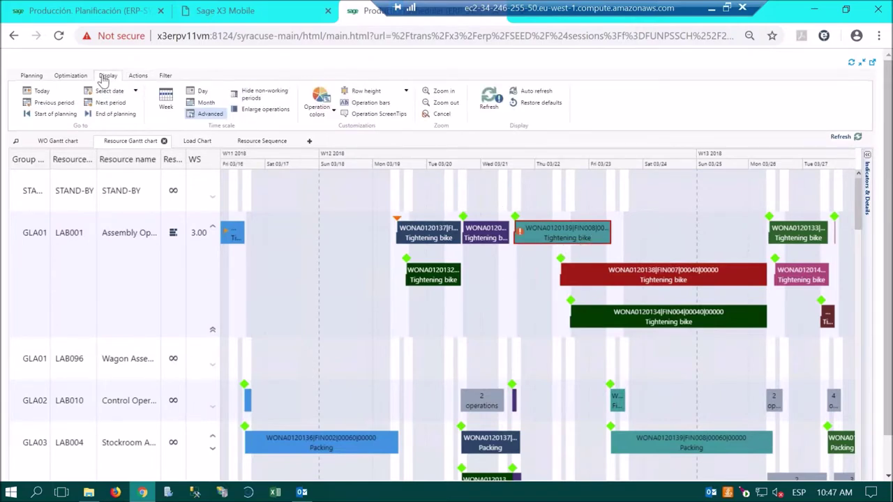
pyautogui.click(333, 111)
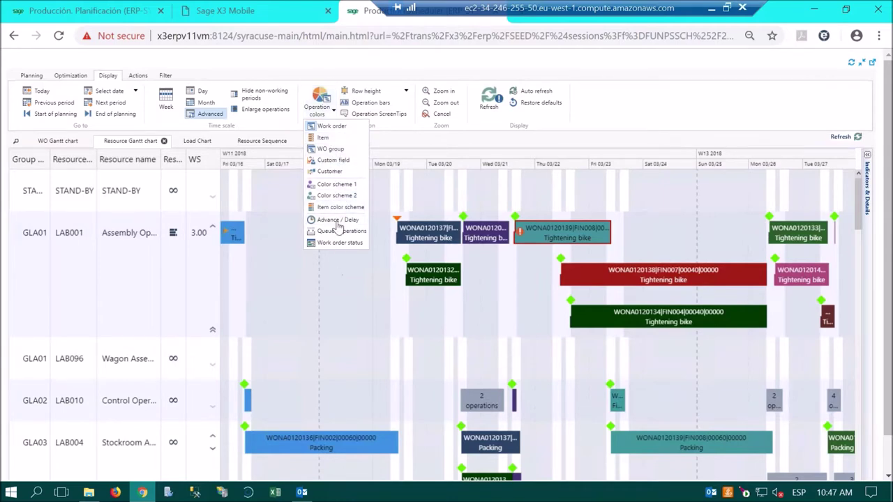
pyautogui.click(324, 126)
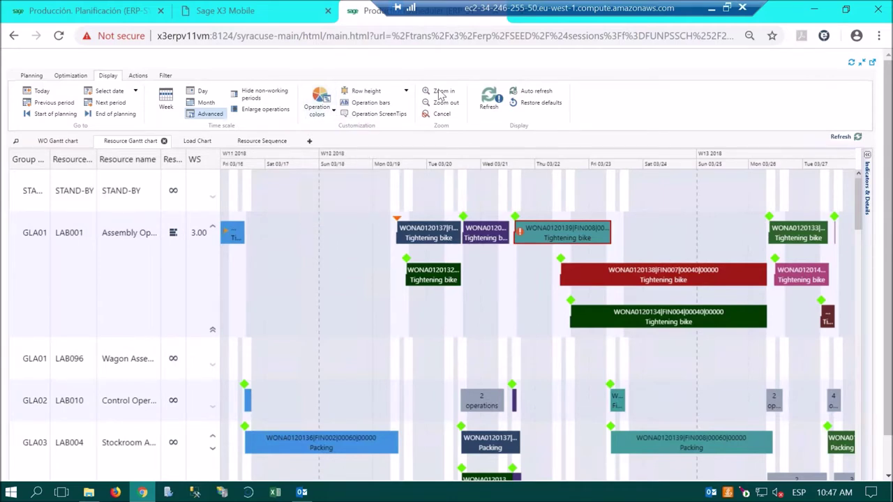
# - Add Op. end date to the operation bar labels, after Op. code and Op. description
pyautogui.click(390, 106)
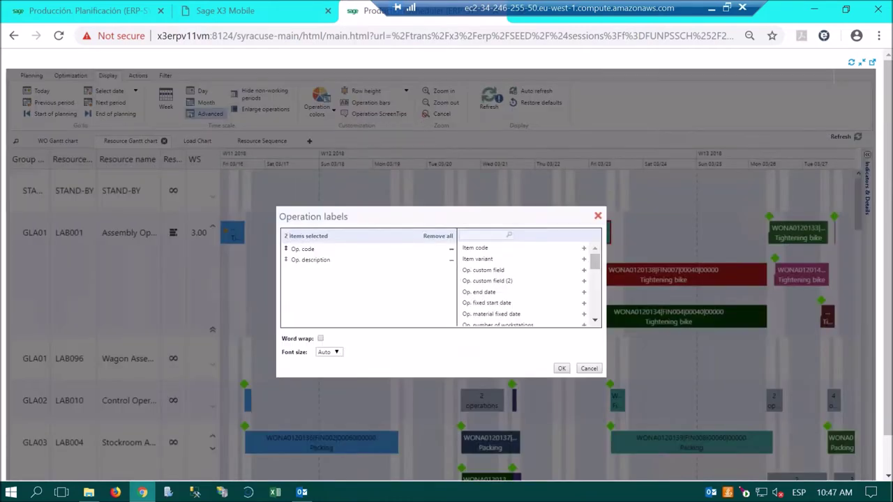
pyautogui.moveTo(460, 212); pyautogui.dragTo(460, 279)
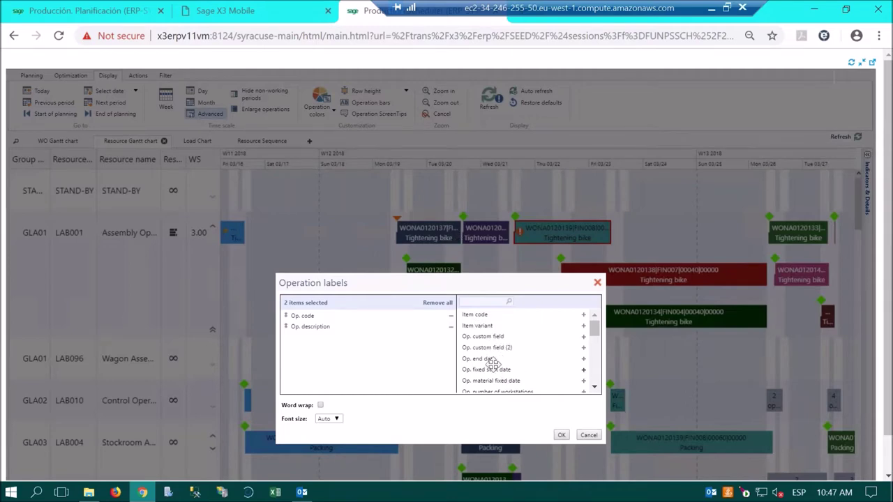
pyautogui.moveTo(487, 358); pyautogui.dragTo(372, 337)
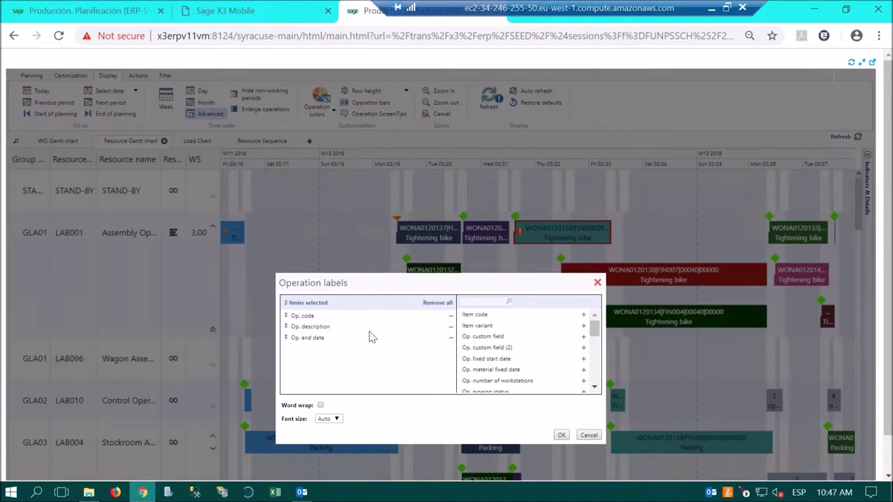
pyautogui.click(561, 435)
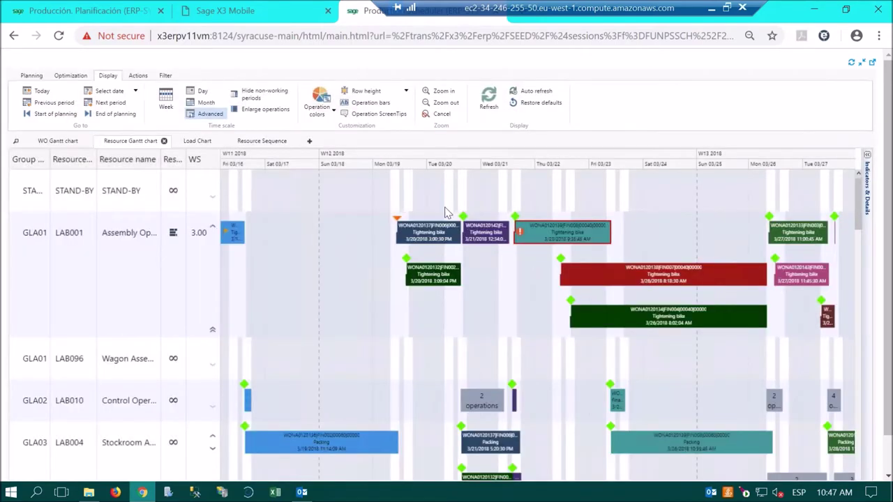
pyautogui.moveTo(377, 120)
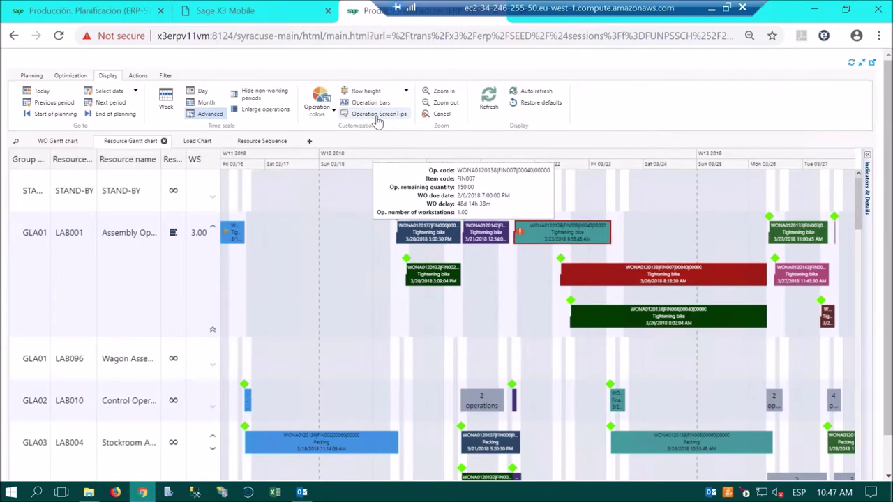
# - Examine the ScreenTip details of LAB001's Tightening bike operations and review the scheduler's optimization, filter, display and planning commands
pyautogui.moveTo(445, 247)
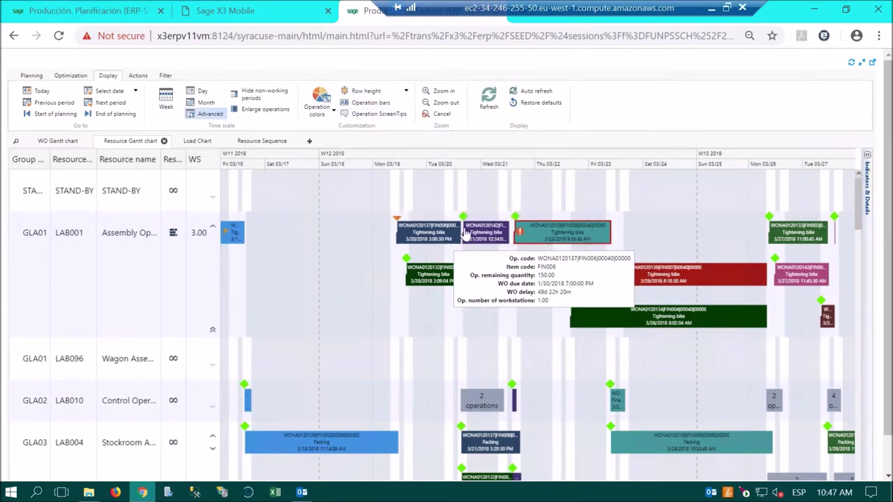
pyautogui.moveTo(499, 236)
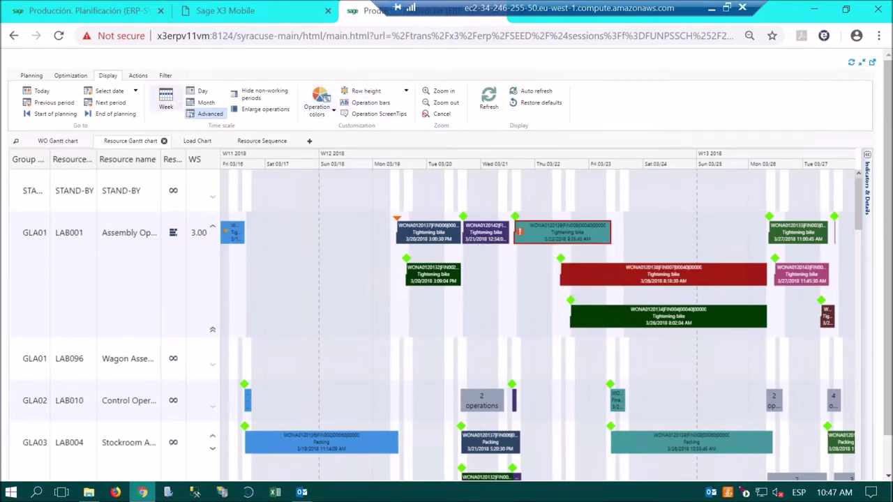
pyautogui.click(70, 76)
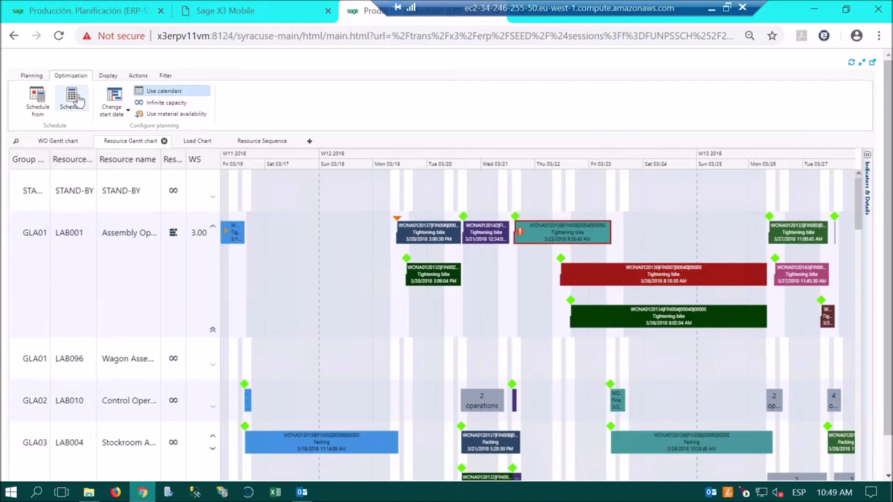
pyautogui.click(140, 76)
pyautogui.click(166, 75)
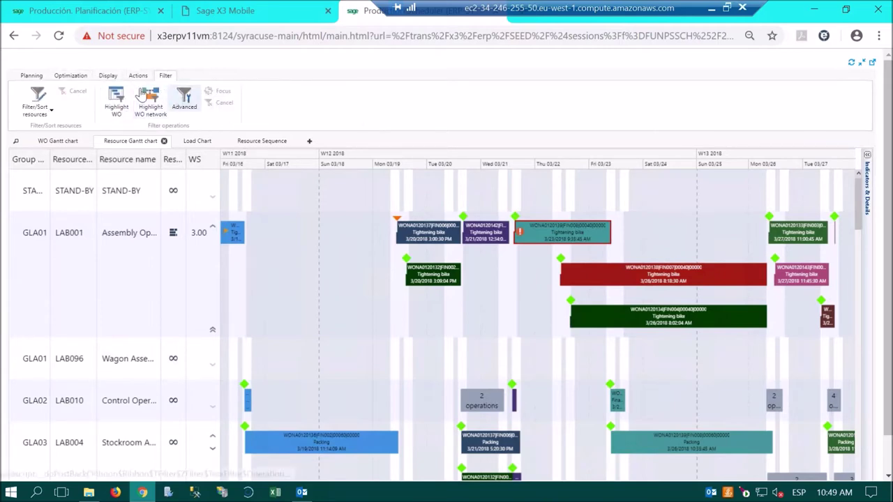
pyautogui.click(109, 76)
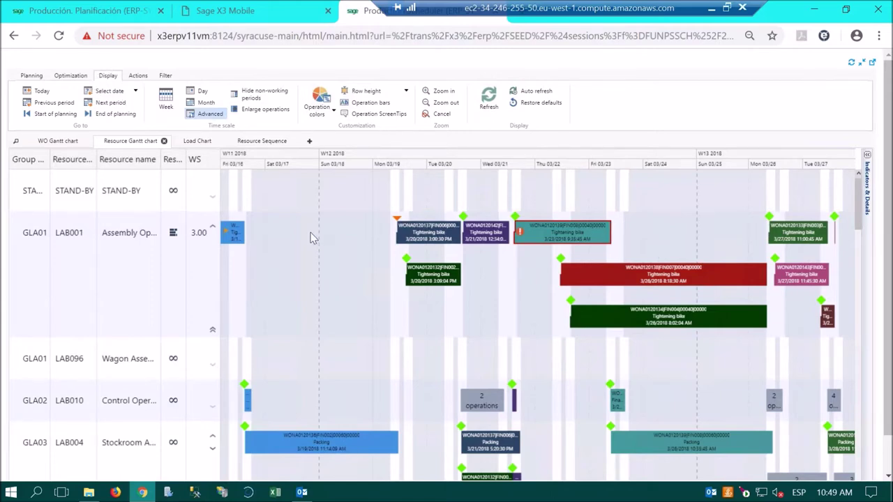
pyautogui.click(68, 77)
pyautogui.click(32, 76)
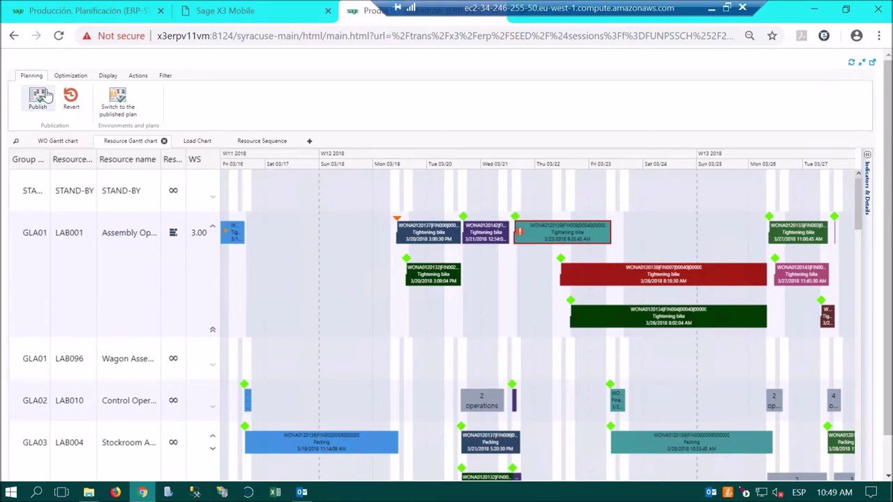
# - View the LAB001 resource sequence and check which main entities a custom Gantt chart offers
pyautogui.click(245, 141)
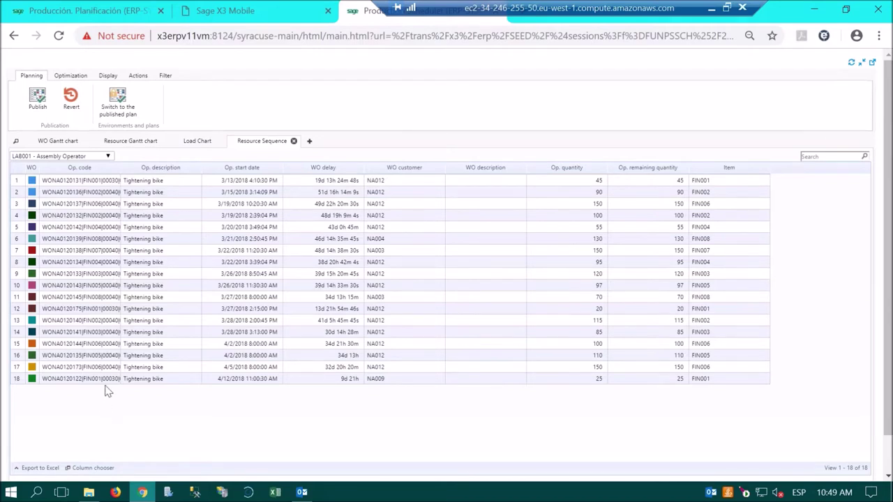
pyautogui.click(309, 142)
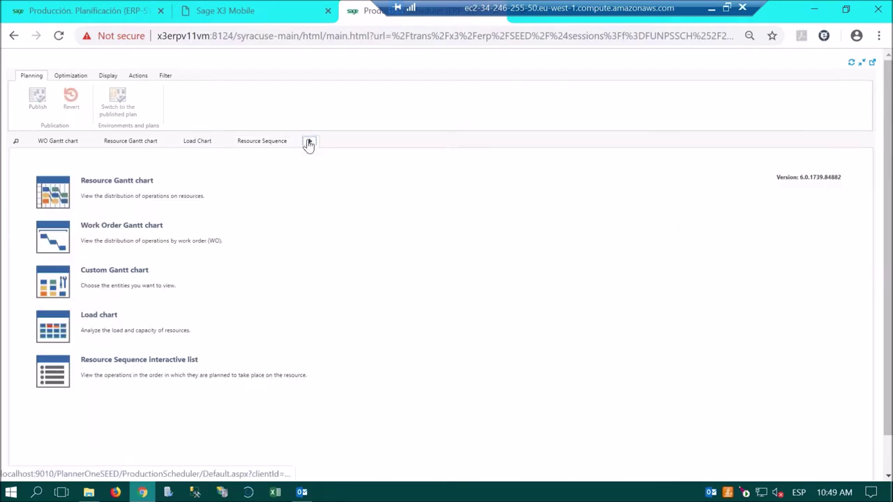
pyautogui.click(110, 290)
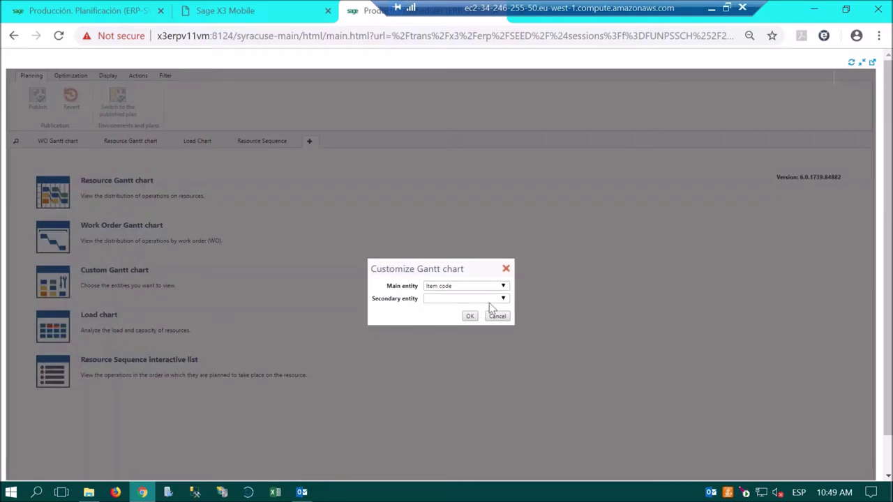
pyautogui.click(503, 287)
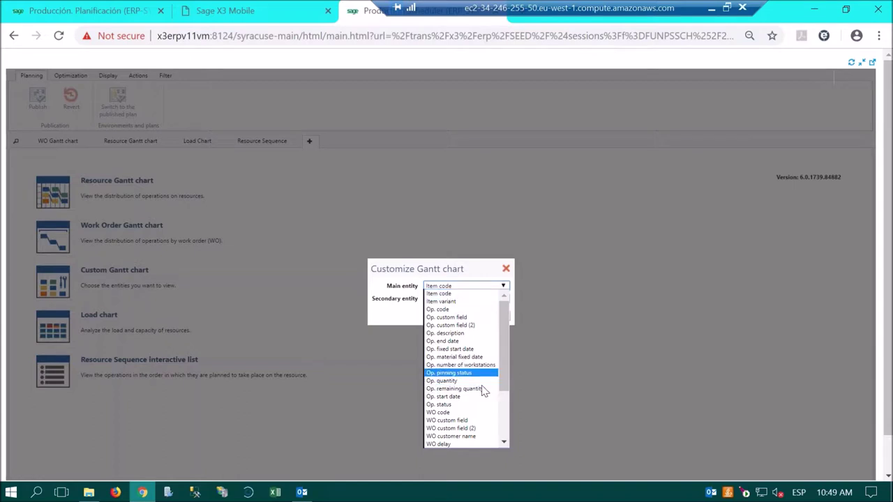
pyautogui.click(506, 269)
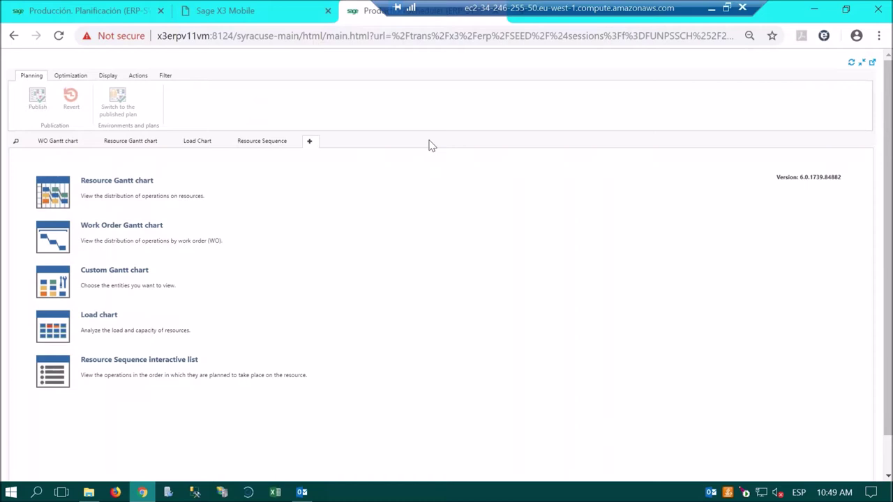
# - Return to the home page and open Detalle de costes from the Control de costes process
pyautogui.click(92, 10)
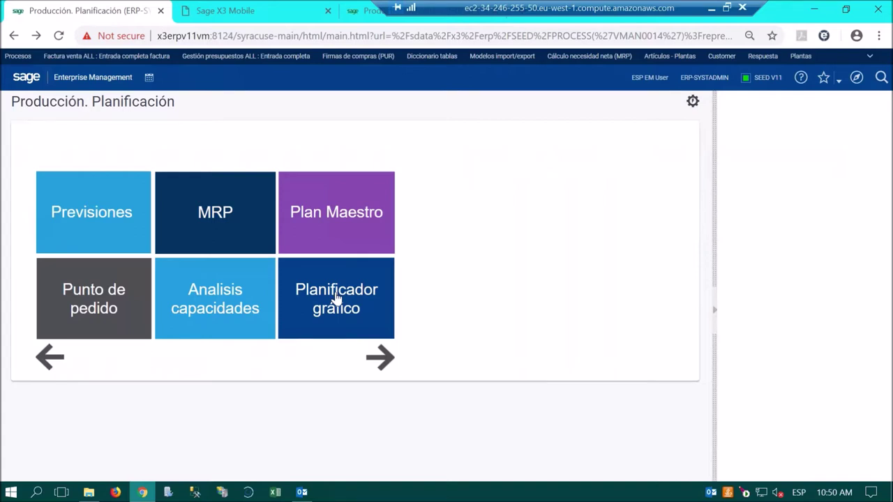
pyautogui.click(77, 77)
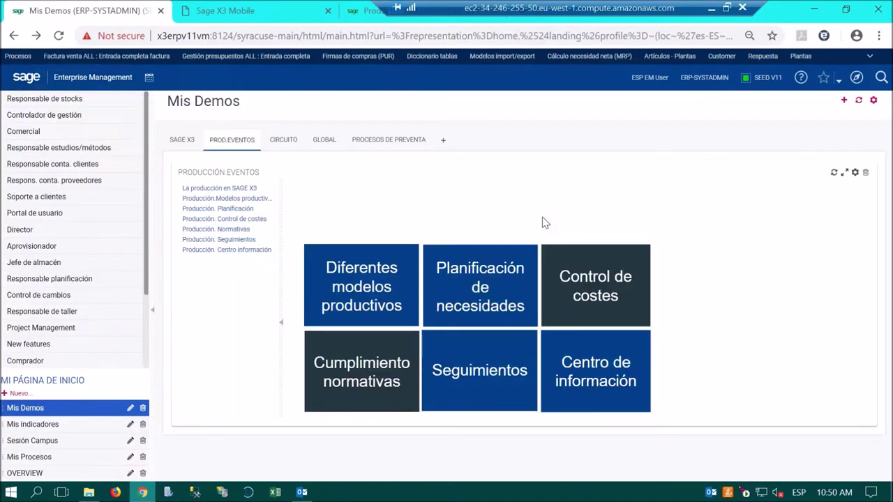
pyautogui.click(594, 297)
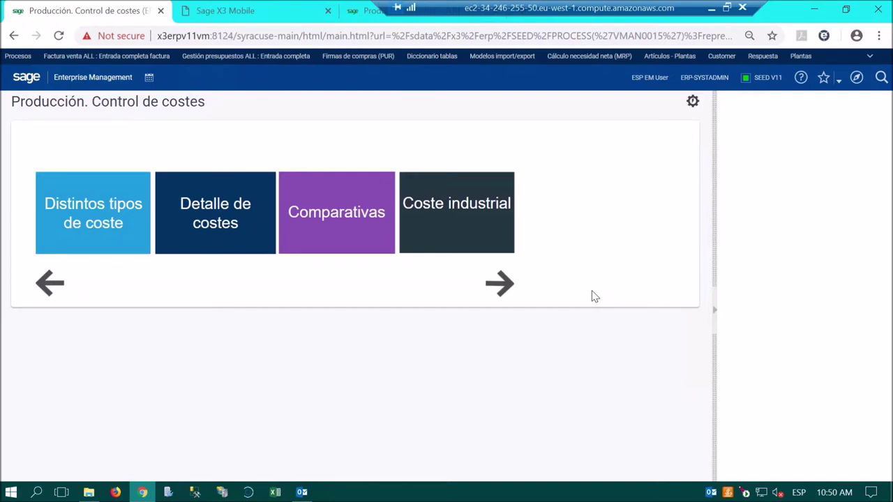
pyautogui.click(229, 213)
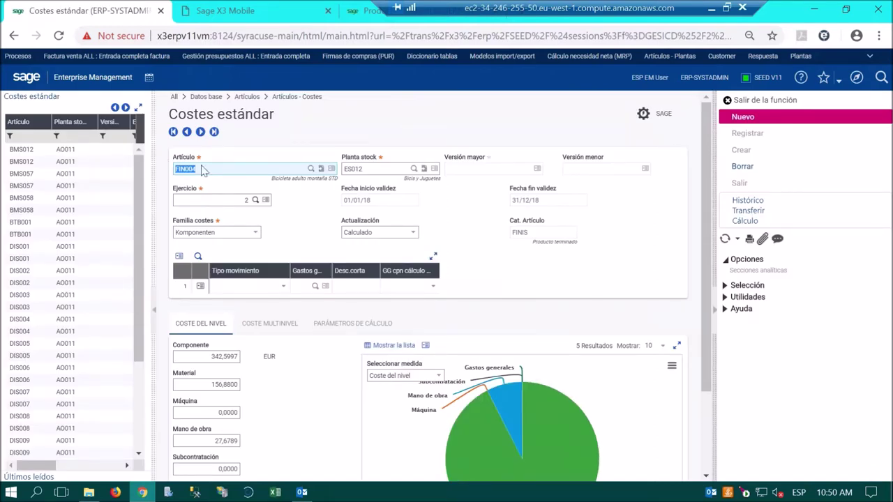
# - Review the level costs of item FIN004 at plant ES012 and the detailed breakdown of its standard cost
pyautogui.scroll(-1, 209, 164)
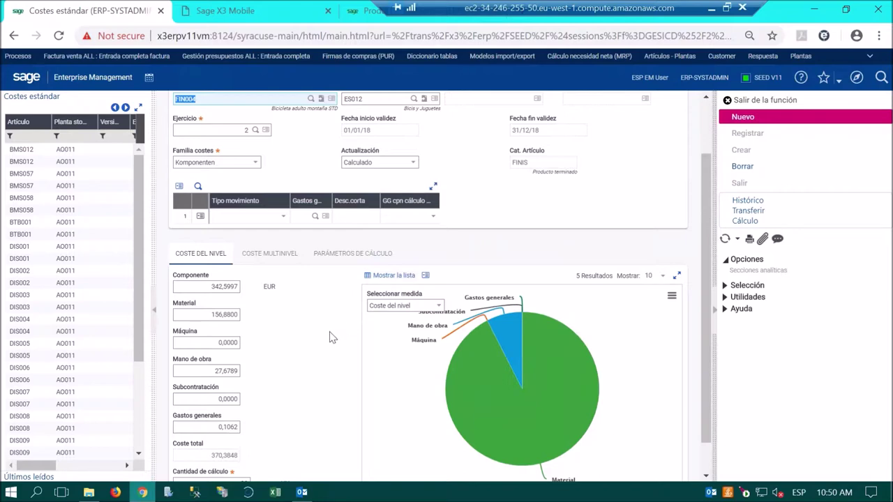
pyautogui.scroll(-1, 321, 334)
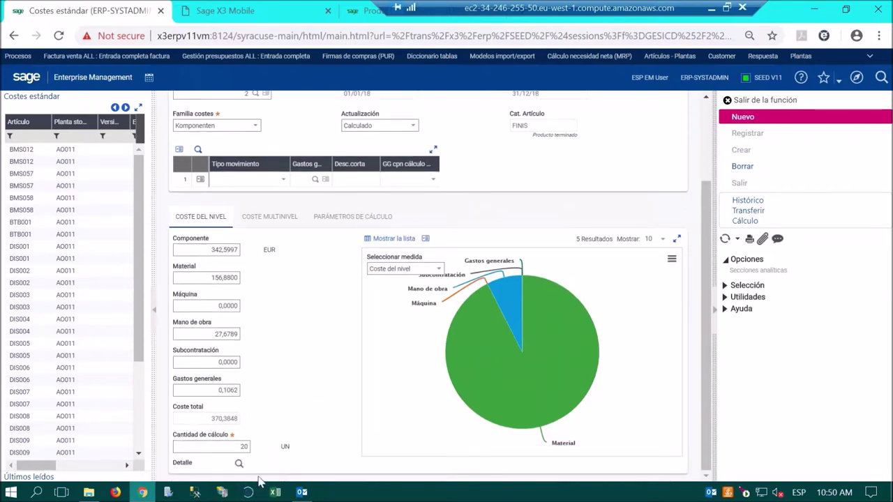
pyautogui.click(239, 464)
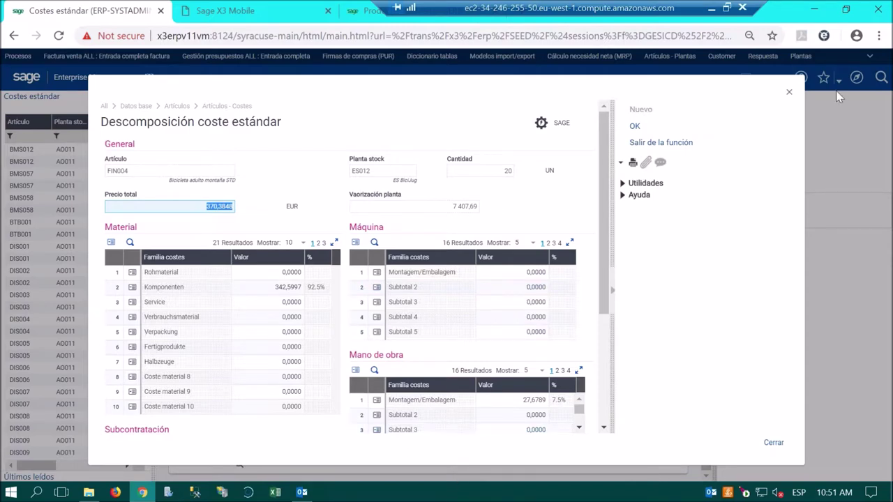
pyautogui.click(790, 94)
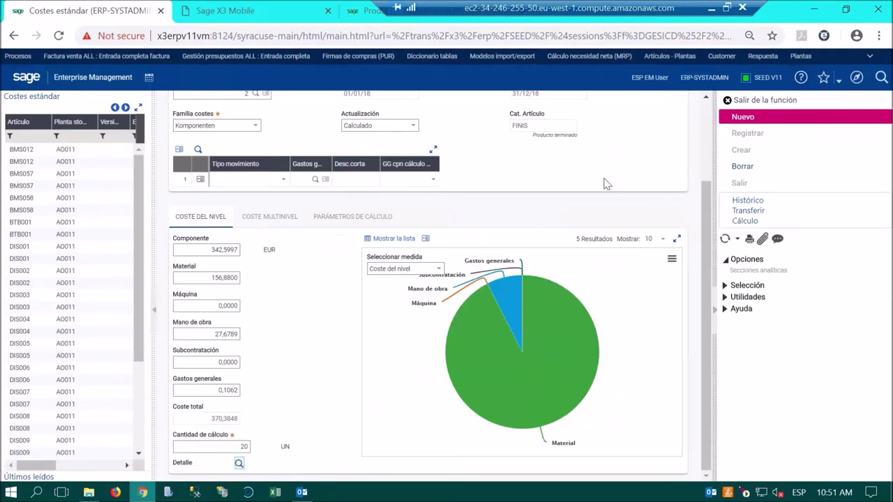
# - Display FIN004's cost history as a chart and open the chart's presentation settings
pyautogui.click(745, 200)
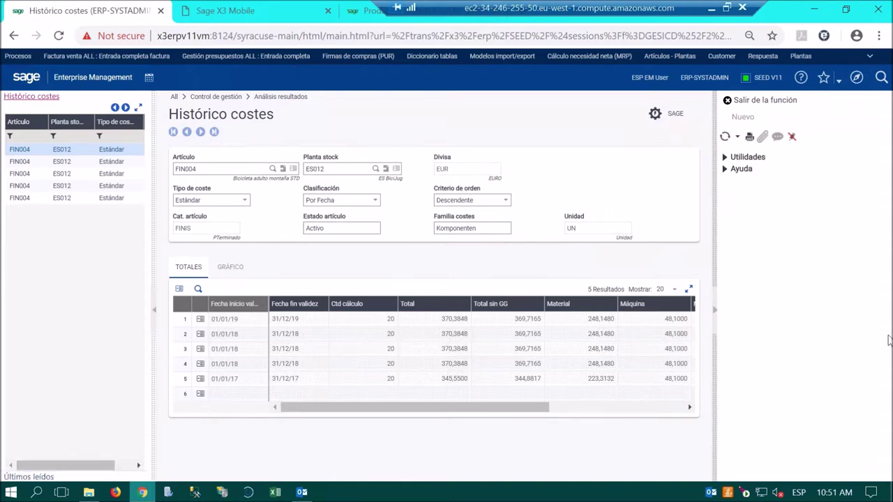
pyautogui.click(235, 276)
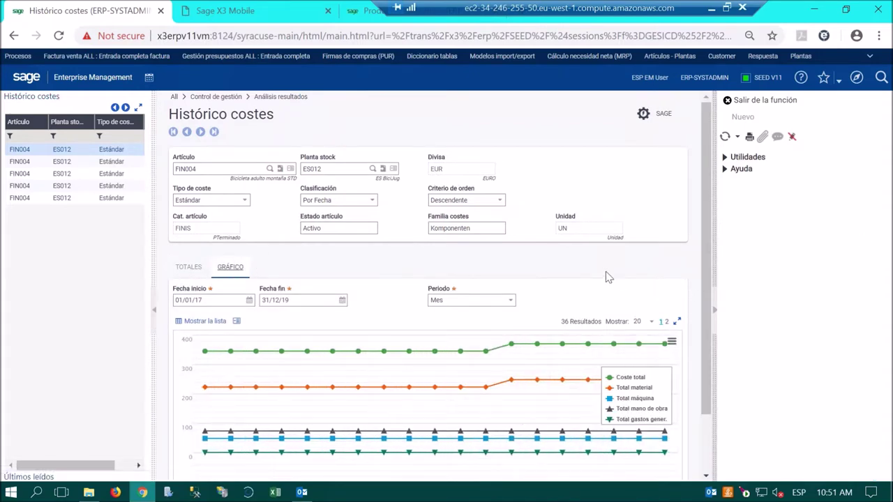
pyautogui.click(235, 322)
pyautogui.click(215, 335)
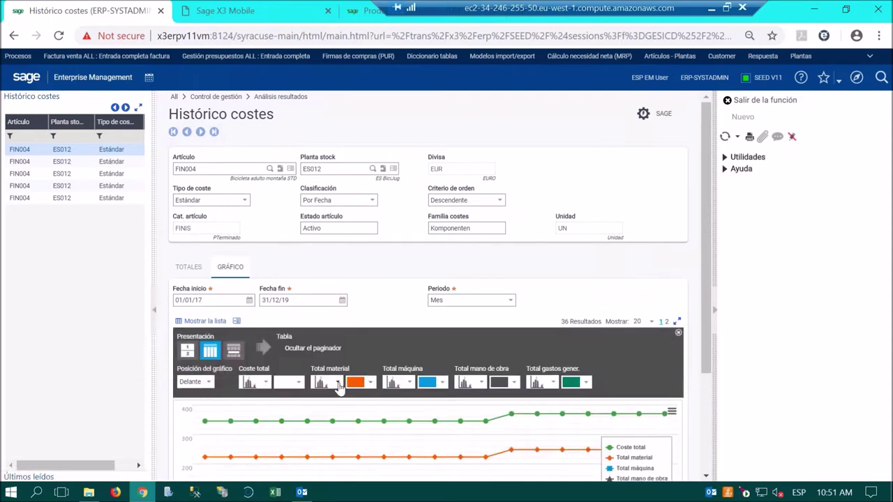
# - Show the Total gastos gener. series of the cost history chart as a smooth filled area
pyautogui.click(586, 382)
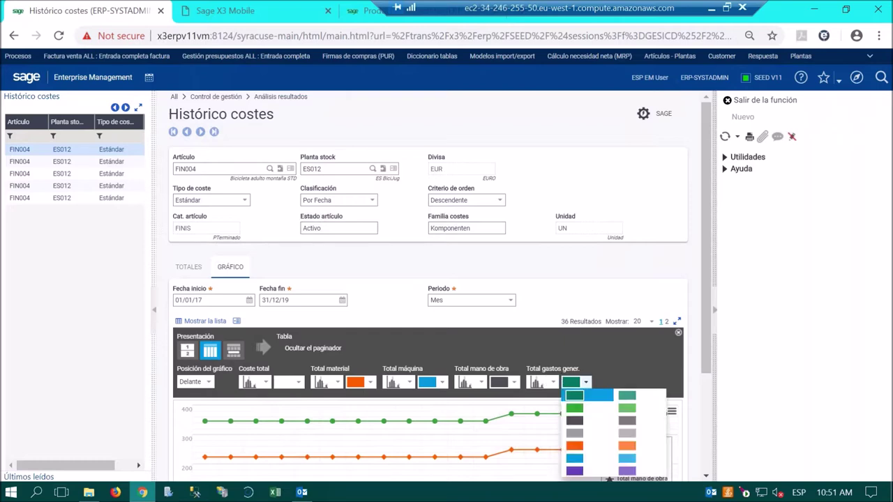
pyautogui.click(586, 382)
pyautogui.click(553, 382)
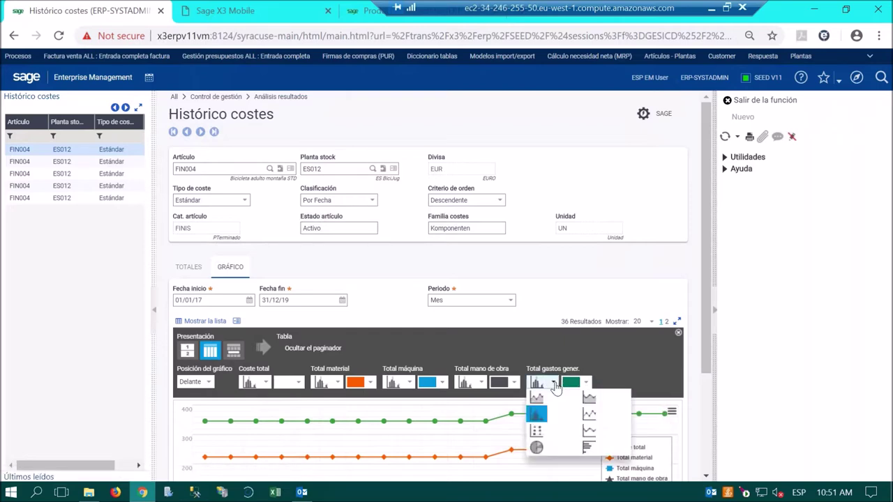
pyautogui.click(535, 401)
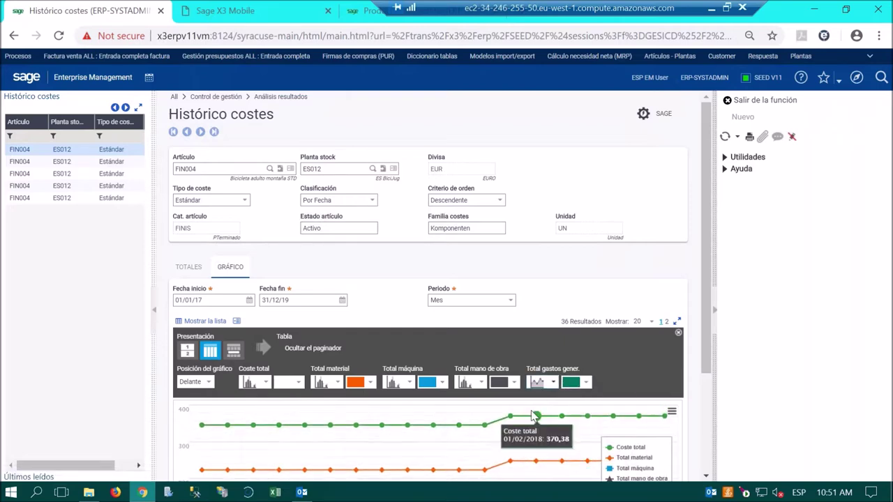
pyautogui.scroll(-1, 551, 390)
pyautogui.click(553, 318)
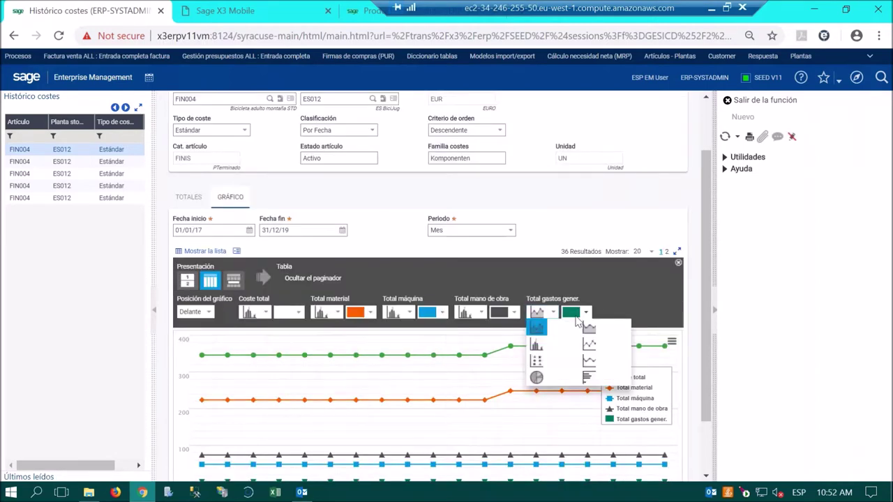
pyautogui.click(596, 338)
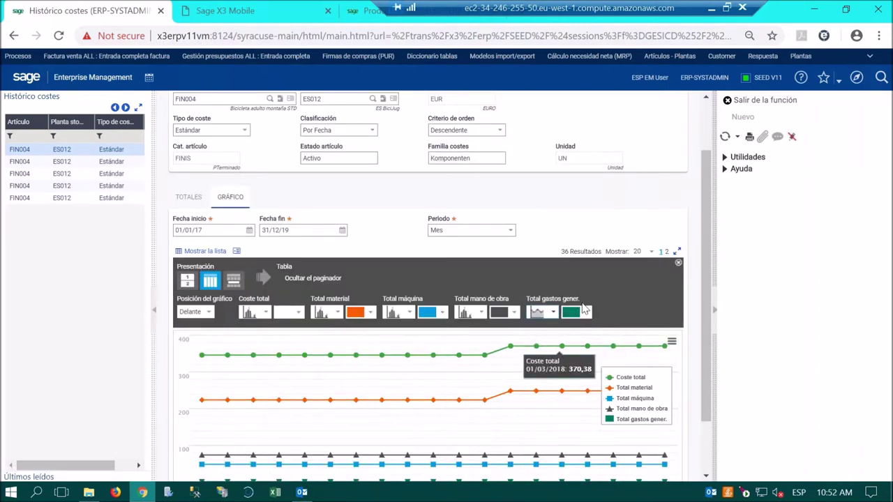
# - Show the Total material series as a filled area with data points and close the presentation settings
pyautogui.click(337, 316)
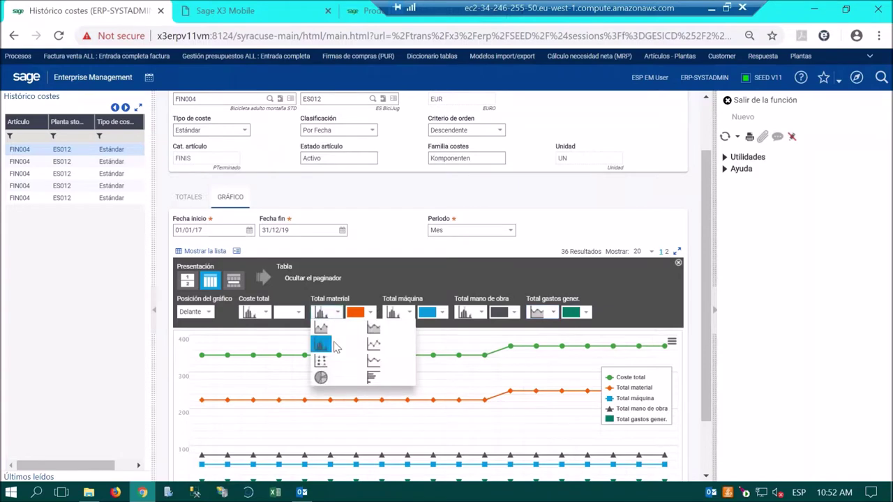
pyautogui.click(322, 357)
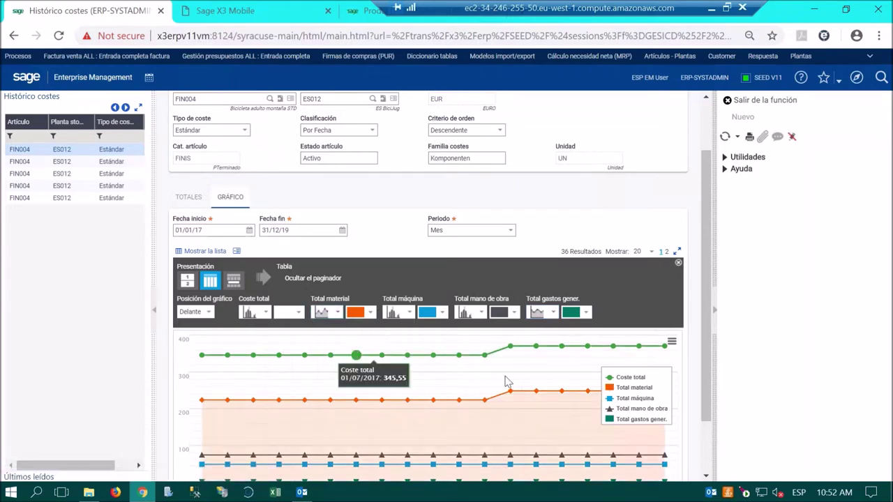
pyautogui.click(677, 263)
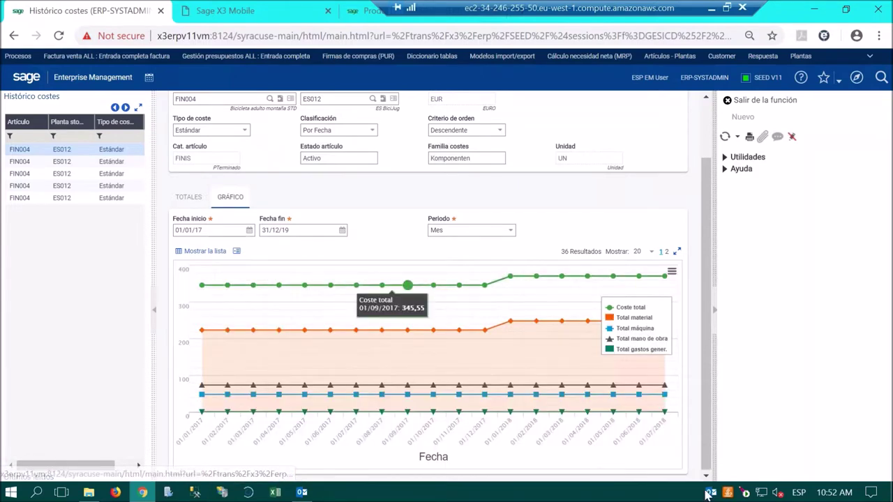
pyautogui.scroll(2, 537, 230)
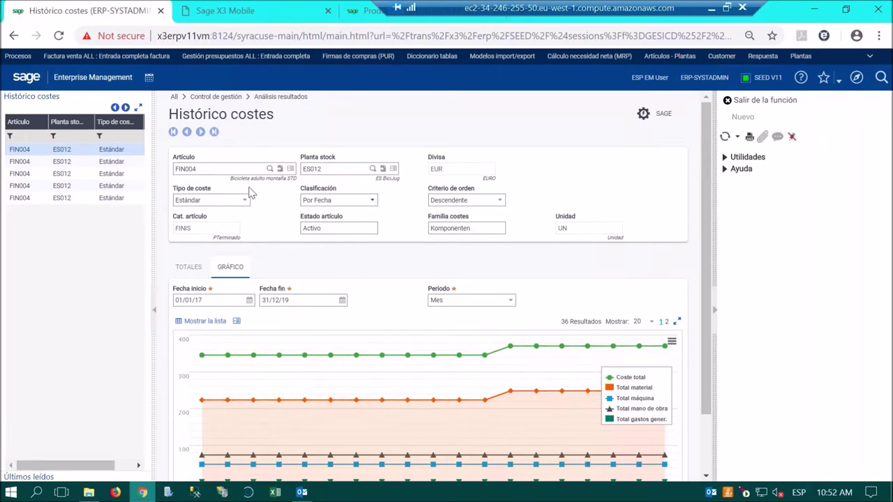
# - Open the Comparativas query of the Control de costes process and select item FIN401
pyautogui.click(93, 77)
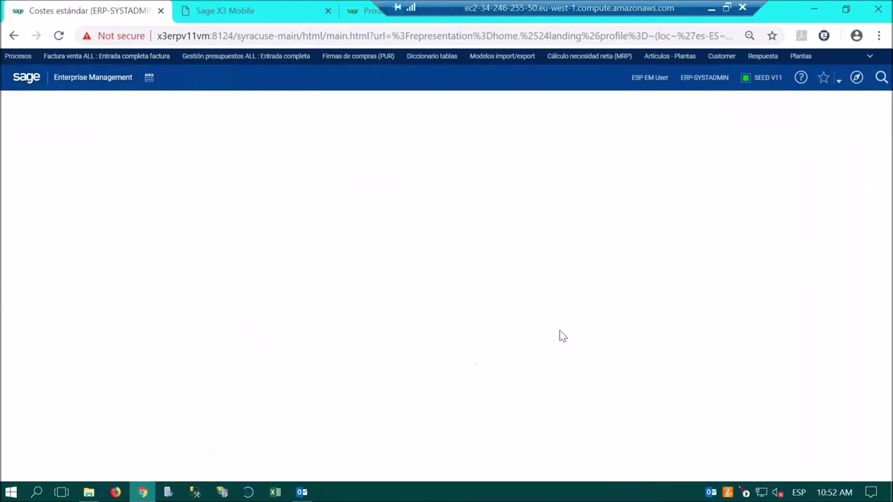
pyautogui.click(570, 290)
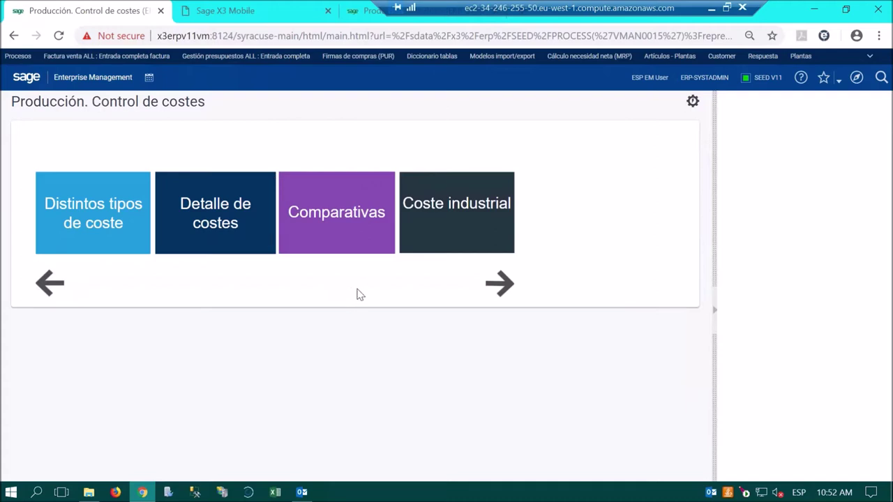
pyautogui.click(353, 209)
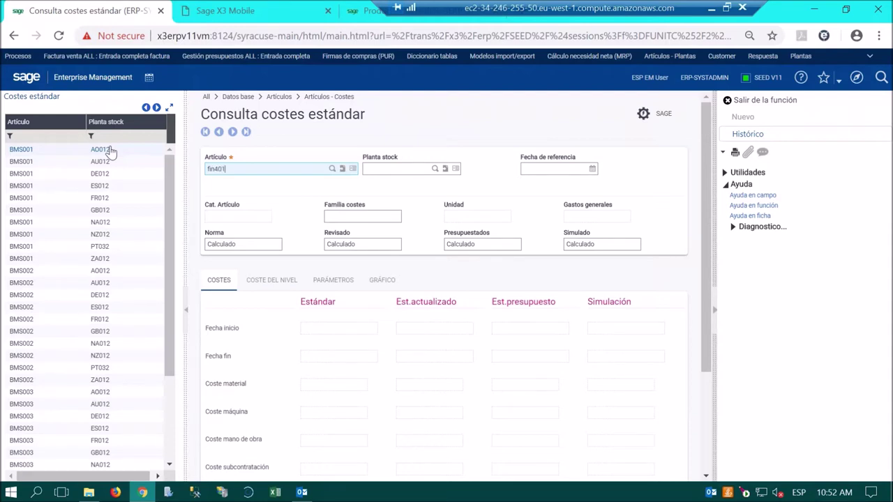
pyautogui.press('Tab')
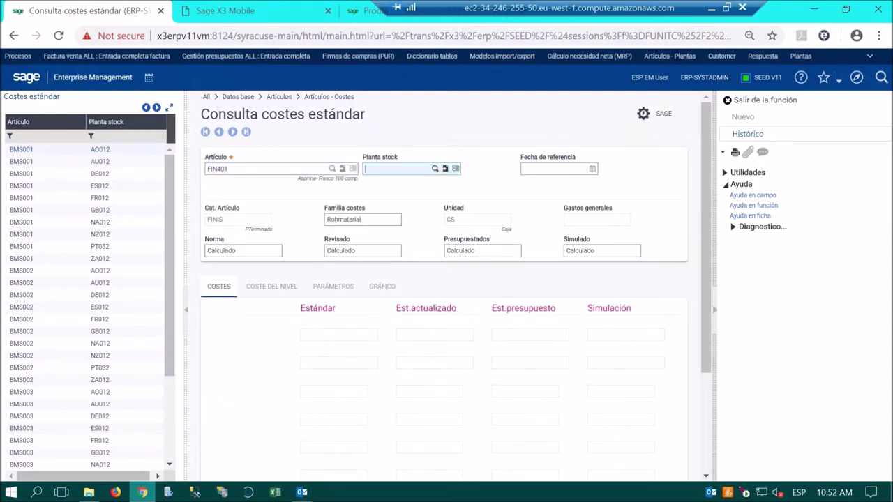
# - Filter the standard costs list by item fin401 and open its record for plant AU022
pyautogui.click(81, 134)
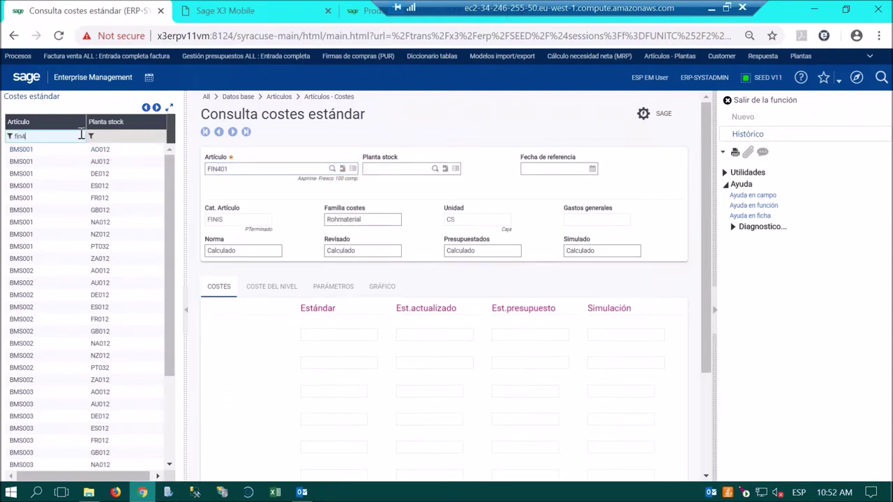
pyautogui.press('Return')
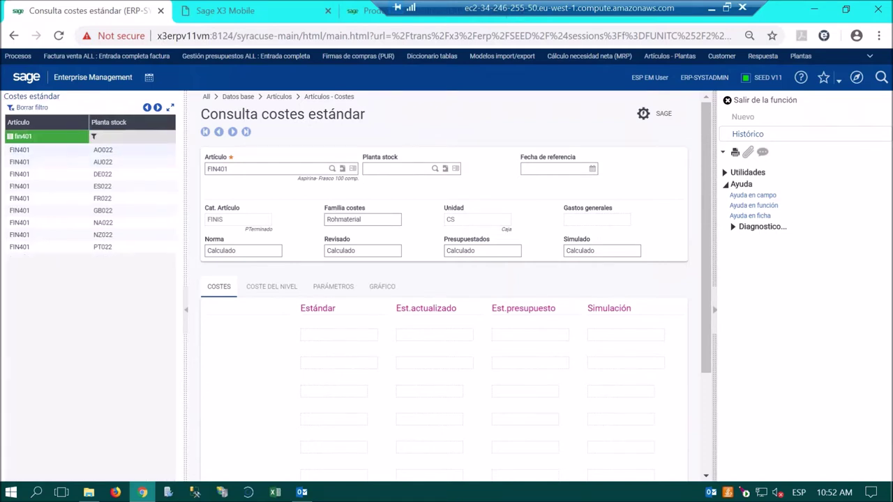
pyautogui.click(60, 162)
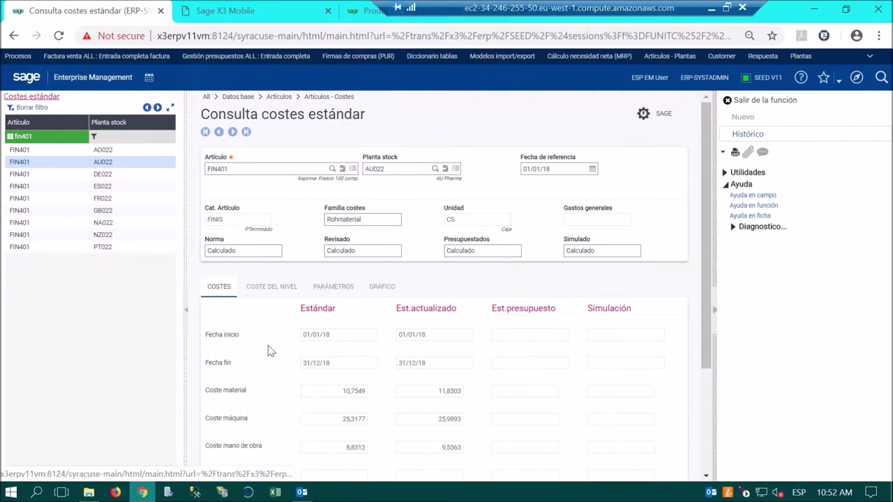
# - Compare FIN401's standard and updated costs at plant AU022, both in the cost table and as a chart
pyautogui.scroll(-1, 276, 362)
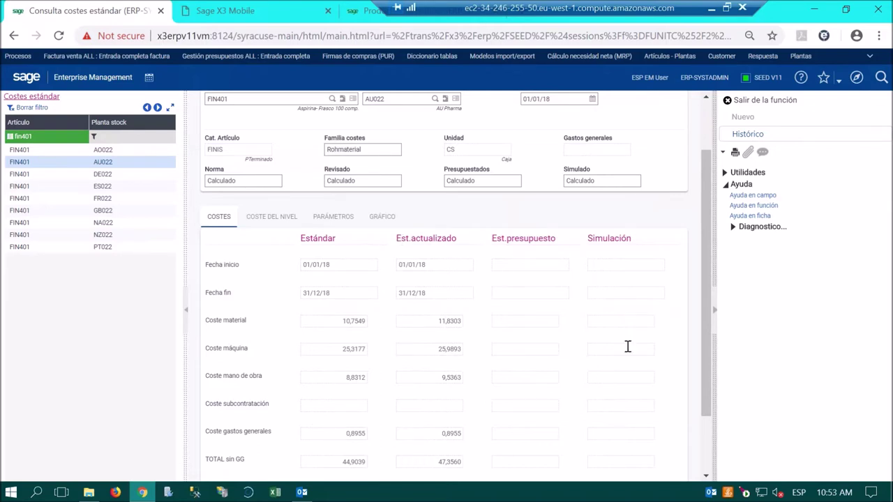
pyautogui.click(376, 217)
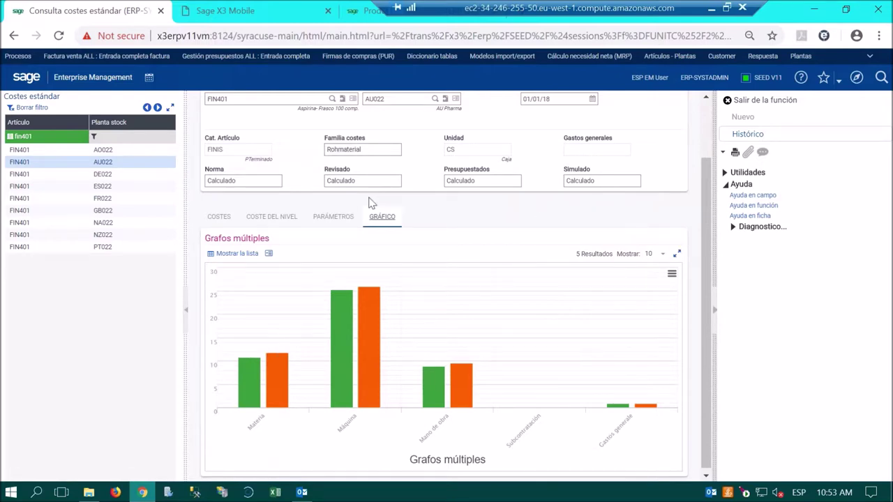
pyautogui.scroll(2, 373, 207)
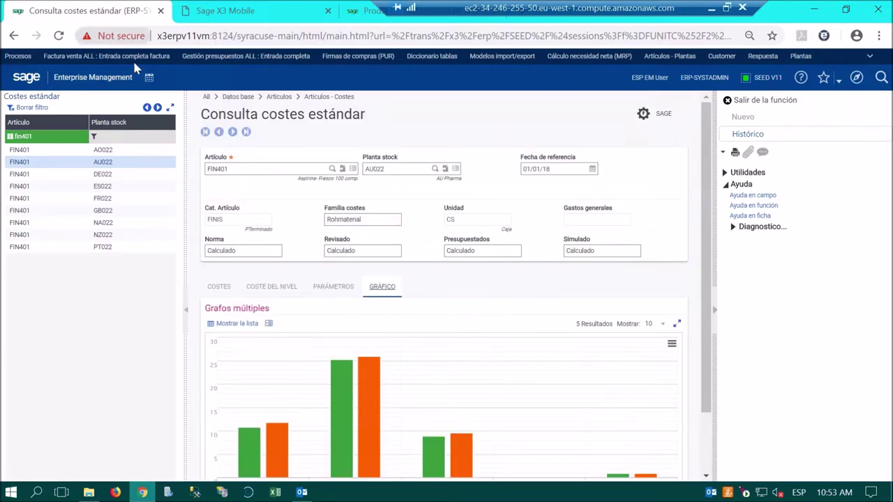
# - Open Coste industrial in the Control de costes process and examine the manufacturing order's accumulated costs, deviations and charts
pyautogui.click(79, 78)
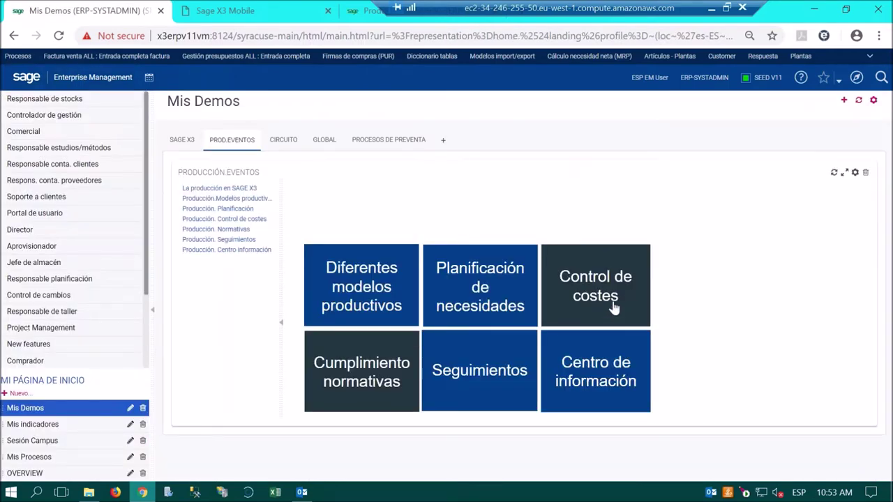
pyautogui.click(616, 298)
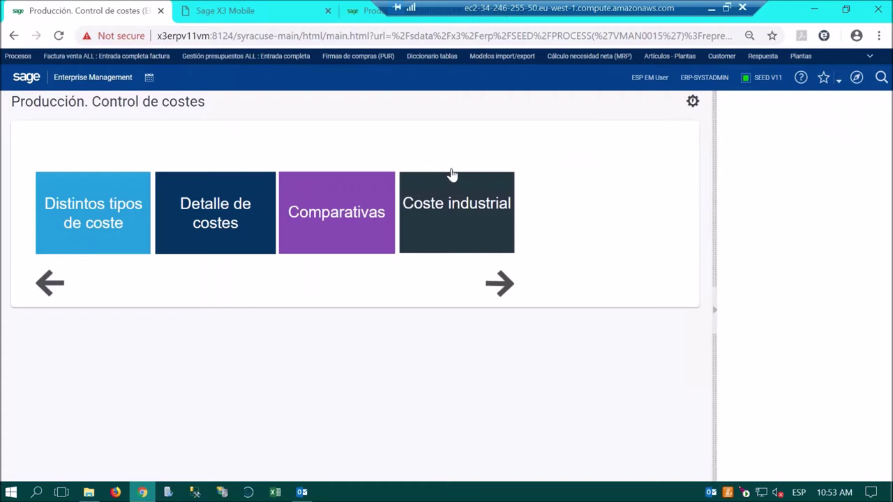
pyautogui.click(471, 214)
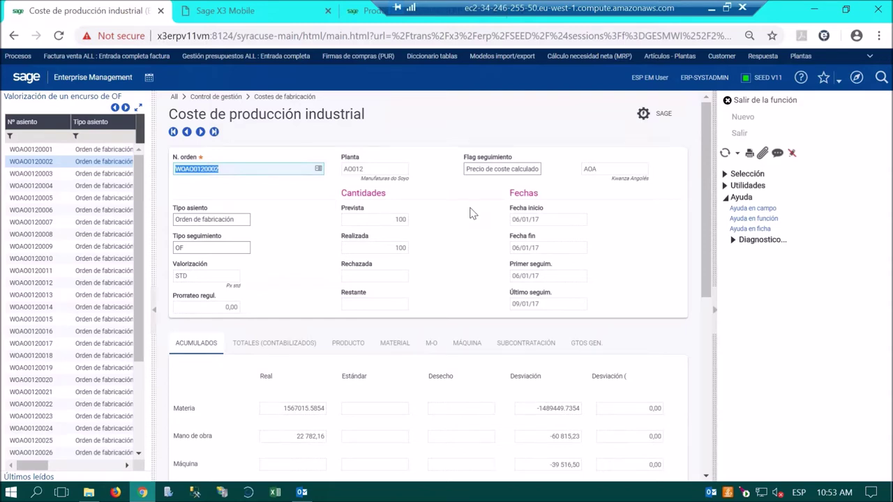
pyautogui.scroll(-1, 480, 283)
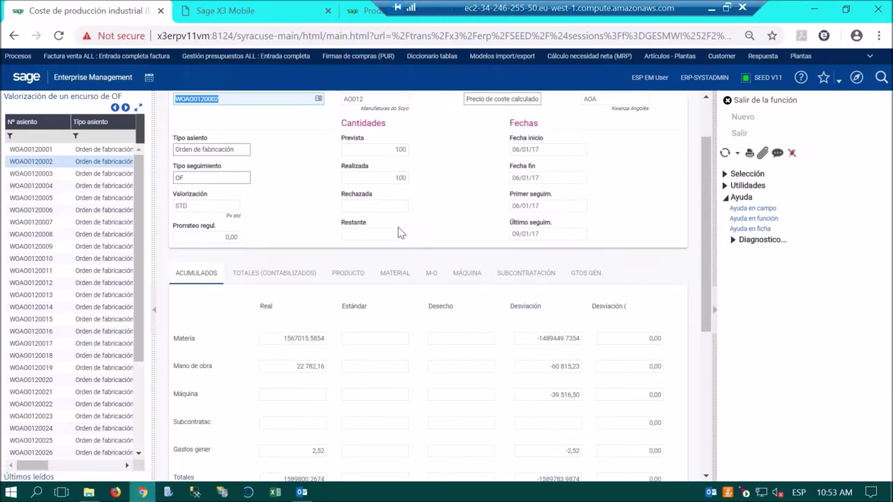
pyautogui.scroll(-1, 307, 248)
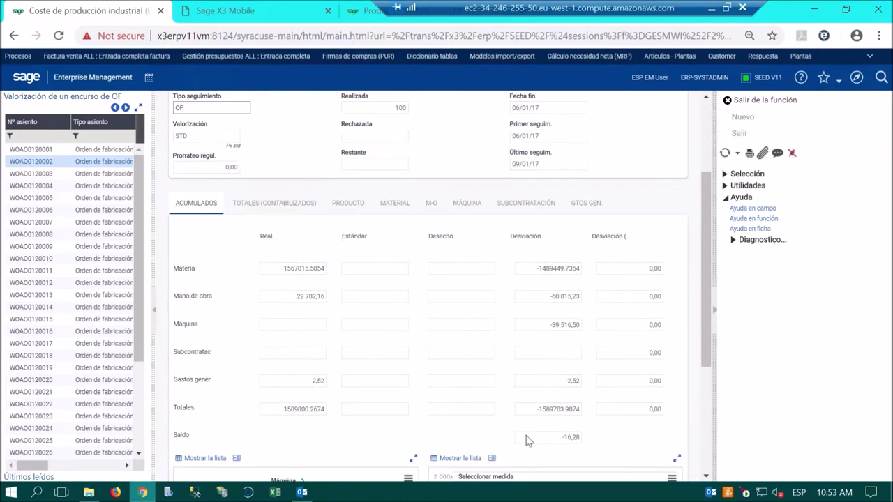
pyautogui.scroll(-1, 367, 352)
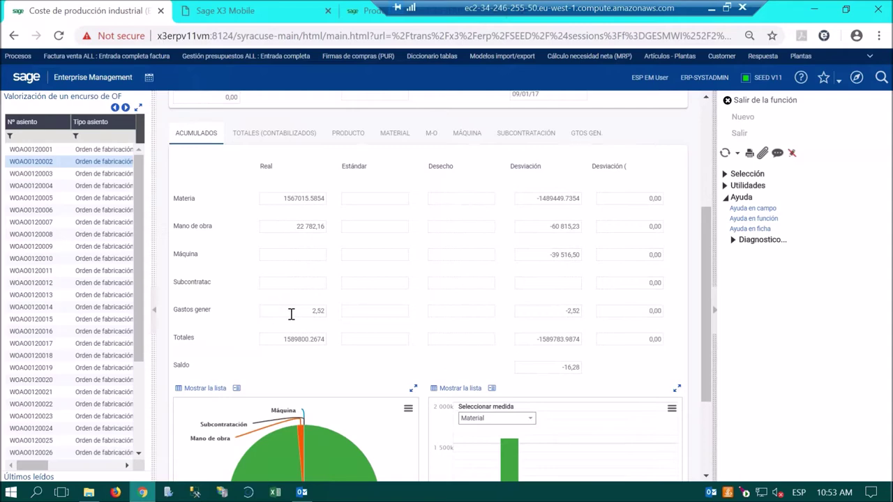
pyautogui.scroll(3, 361, 302)
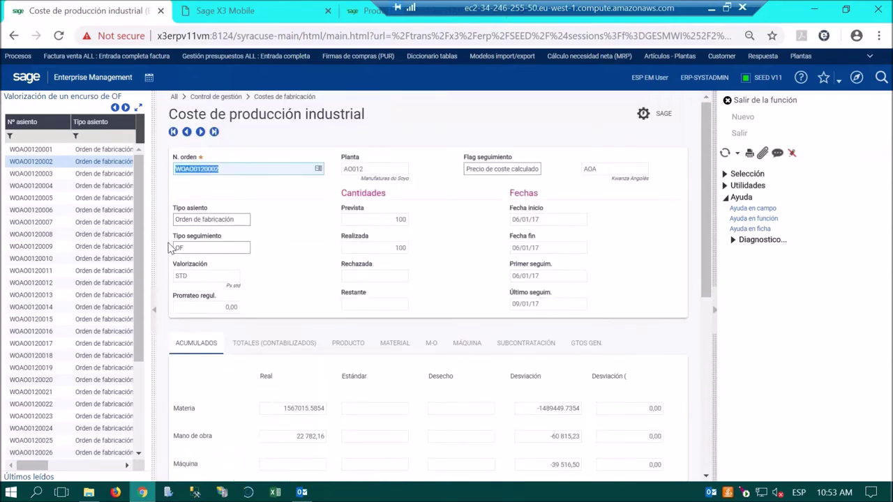
# - Return to the Mis Demos page and open Calidad in the Cumplimiento normativas process
pyautogui.click(43, 80)
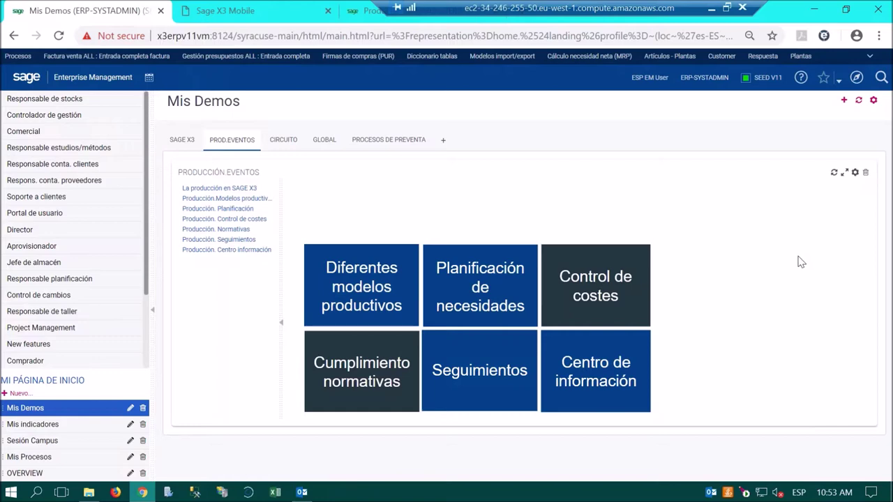
pyautogui.click(355, 375)
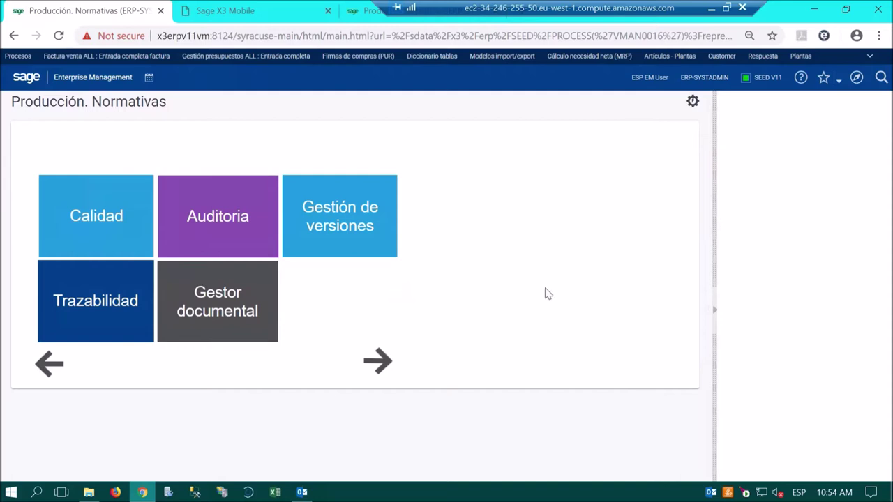
pyautogui.click(104, 222)
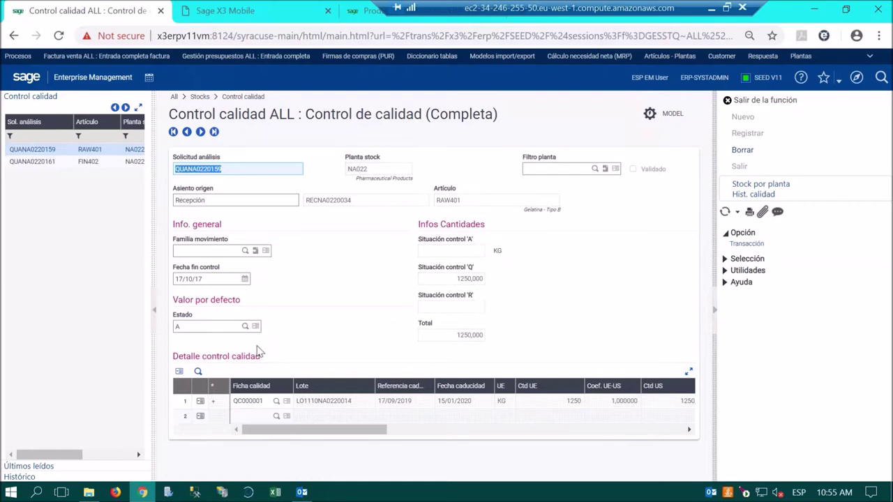
# - View the quality sheet QC000001 of the RAW401 analysis request's first detail line and close it
pyautogui.click(200, 401)
pyautogui.click(200, 401)
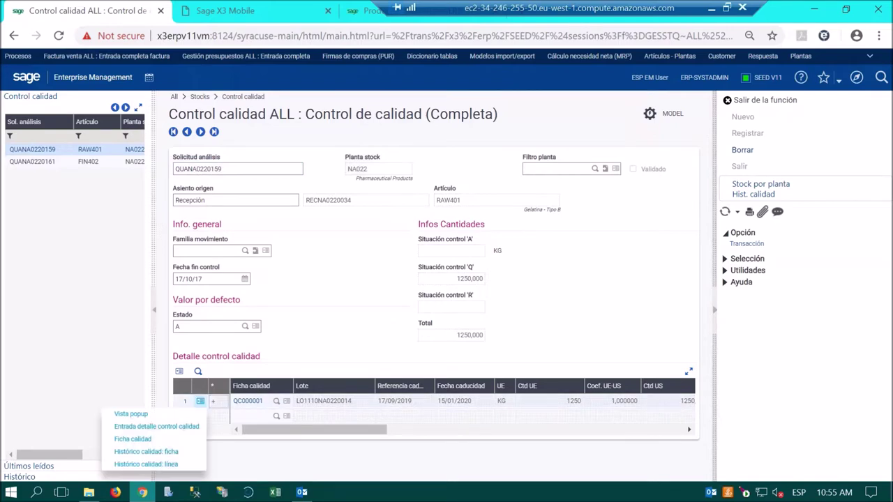
pyautogui.click(173, 440)
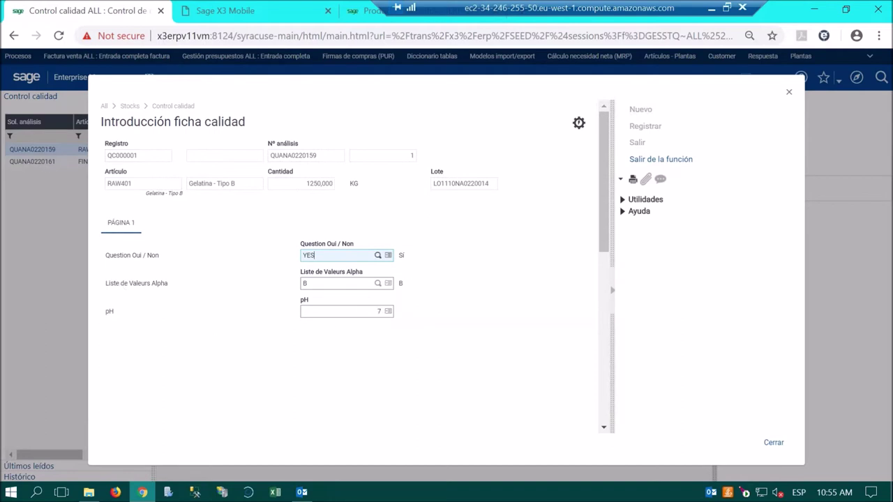
pyautogui.click(786, 95)
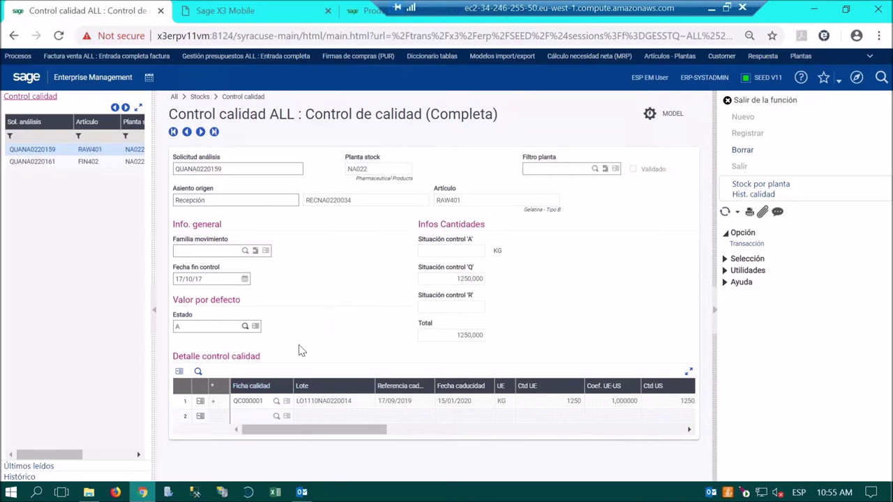
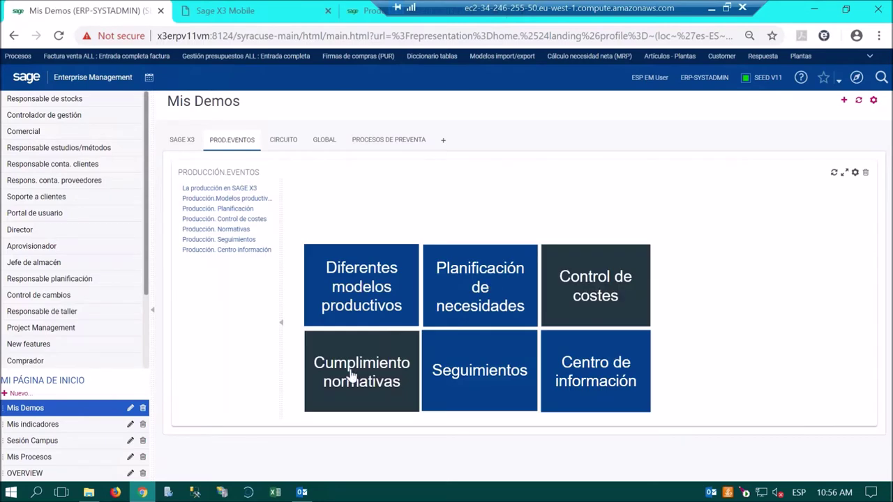
# - Open the Trazabilidad query of the Cumplimiento normativas process
pyautogui.click(352, 377)
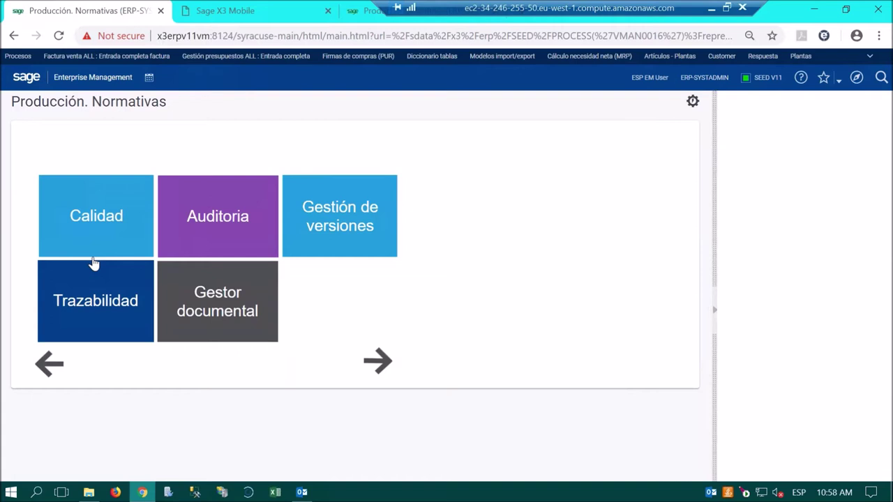
pyautogui.click(99, 300)
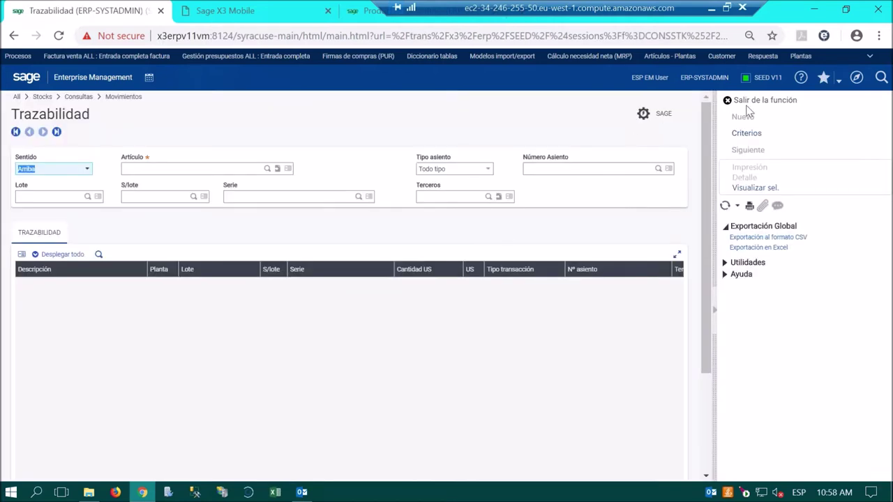
# - Open the complete sales invoice entry from the favorites and display the document traceability of the current invoice
pyautogui.click(837, 83)
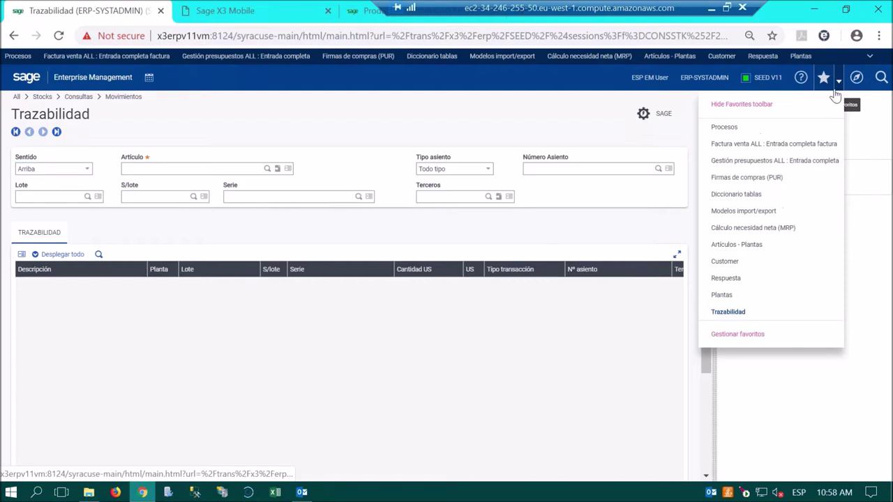
pyautogui.click(777, 152)
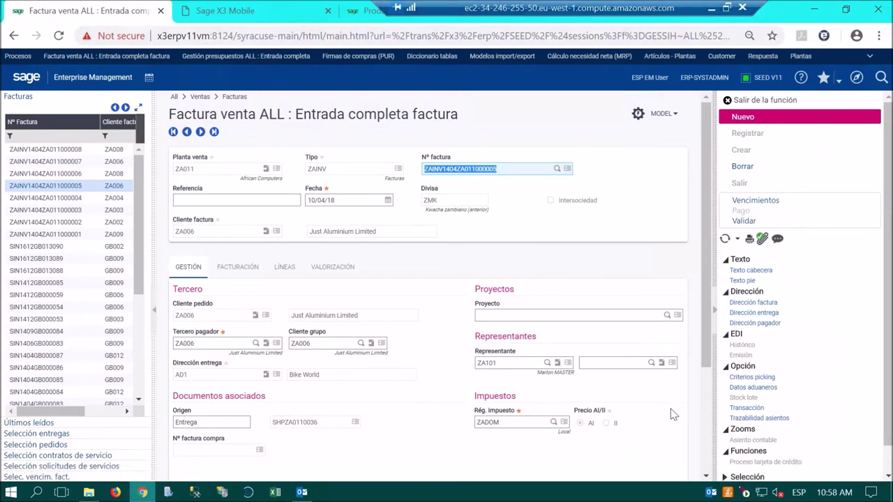
pyautogui.click(733, 417)
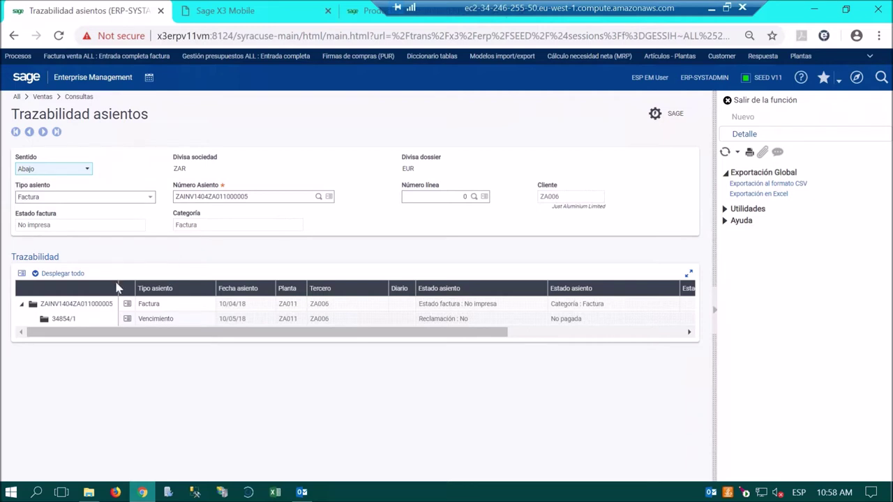
# - Trace the invoice back to its preceding documents, trace its originating sales order forward, and return to the Mis Demos page
pyautogui.click(127, 304)
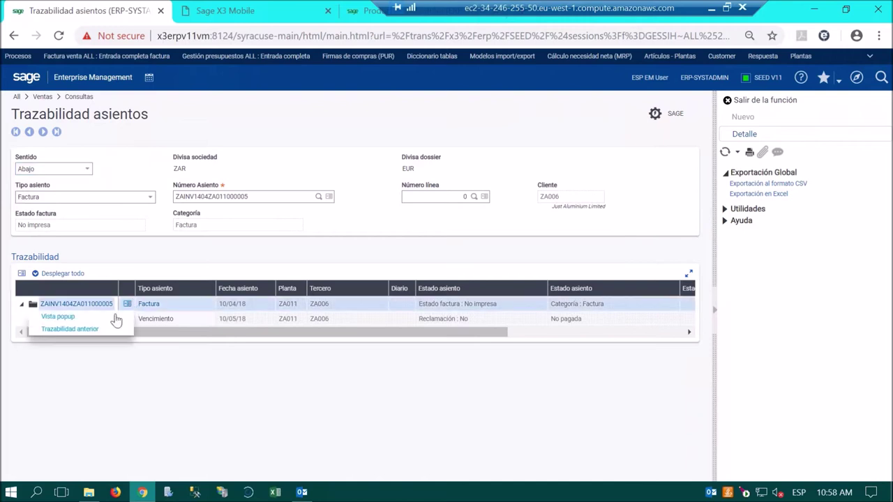
pyautogui.click(104, 329)
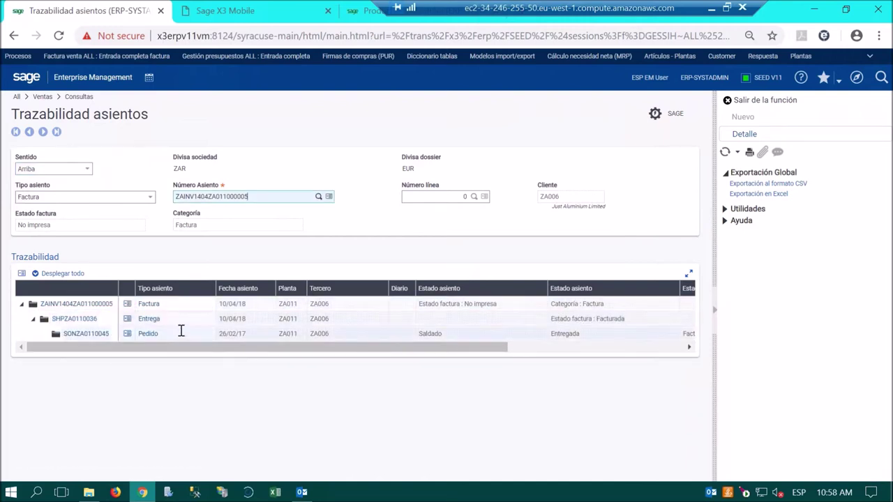
pyautogui.click(127, 333)
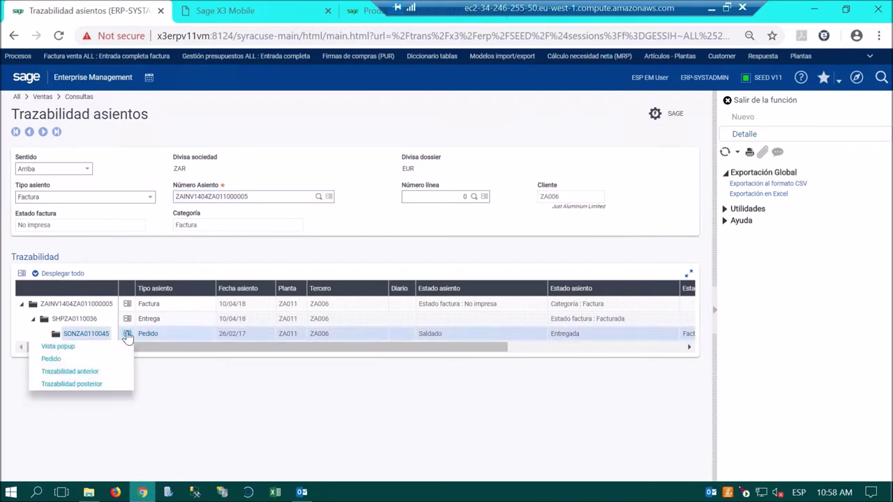
pyautogui.click(95, 384)
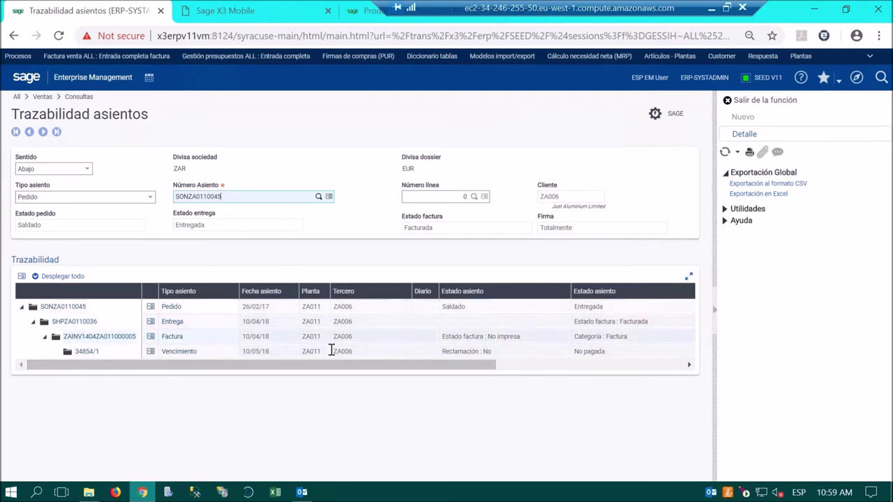
pyautogui.moveTo(364, 365)
pyautogui.mouseDown()
pyautogui.moveTo(456, 388)
pyautogui.moveTo(472, 366)
pyautogui.moveTo(353, 368)
pyautogui.mouseUp()
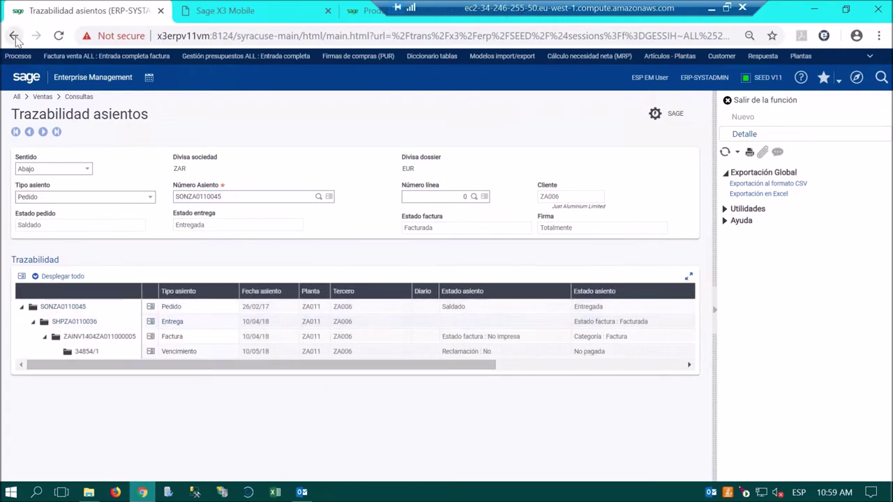
pyautogui.click(95, 78)
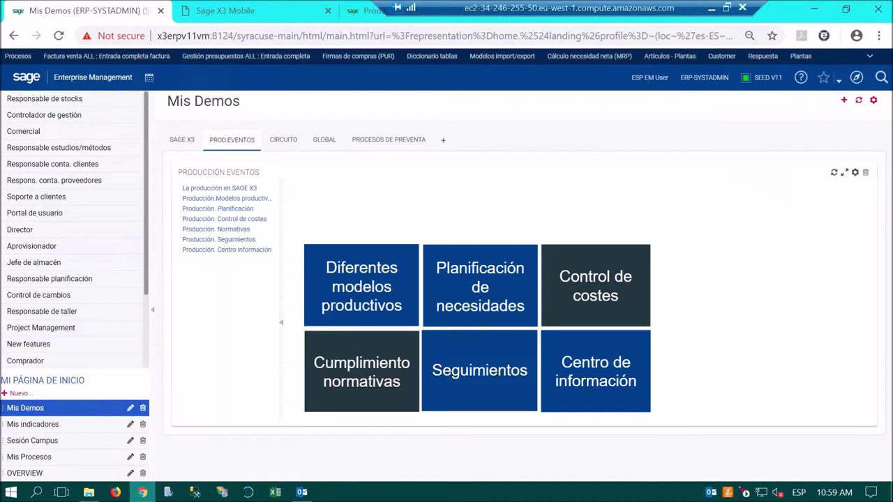
# - Open the Trazabilidad query of the Cumplimiento normativas process and select article INT401 with lot LO1101NA0220035
pyautogui.click(362, 376)
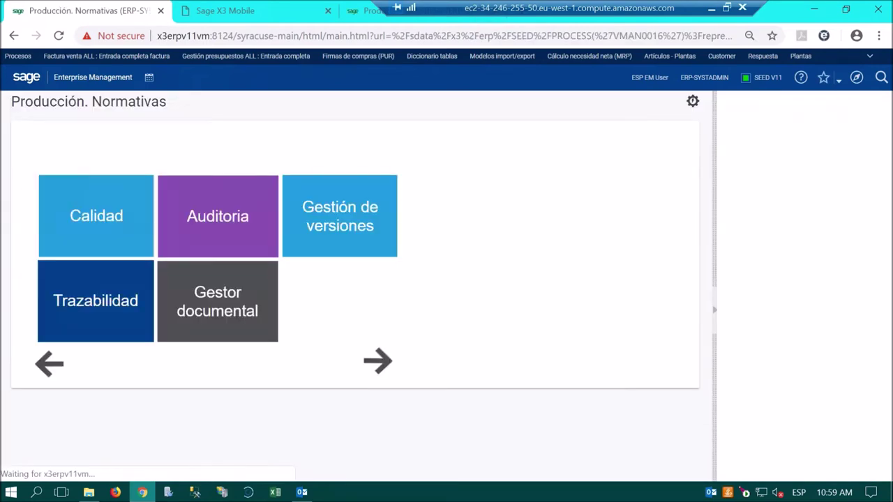
pyautogui.click(80, 315)
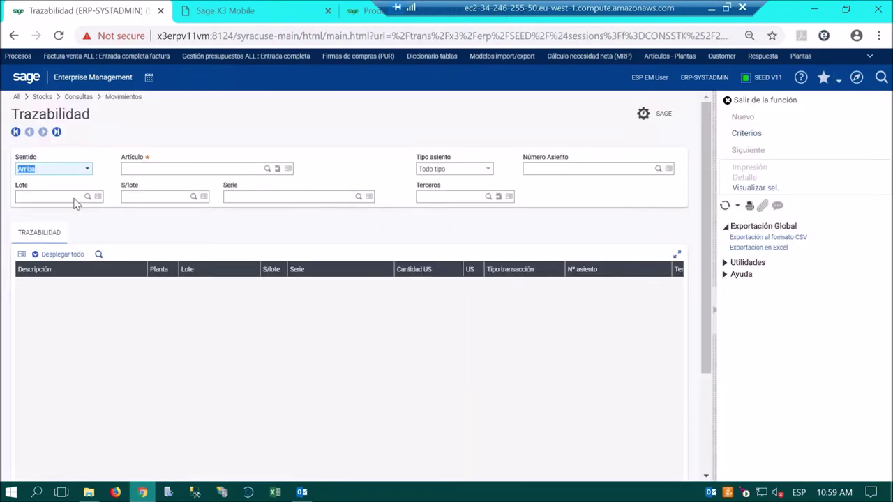
pyautogui.click(196, 166)
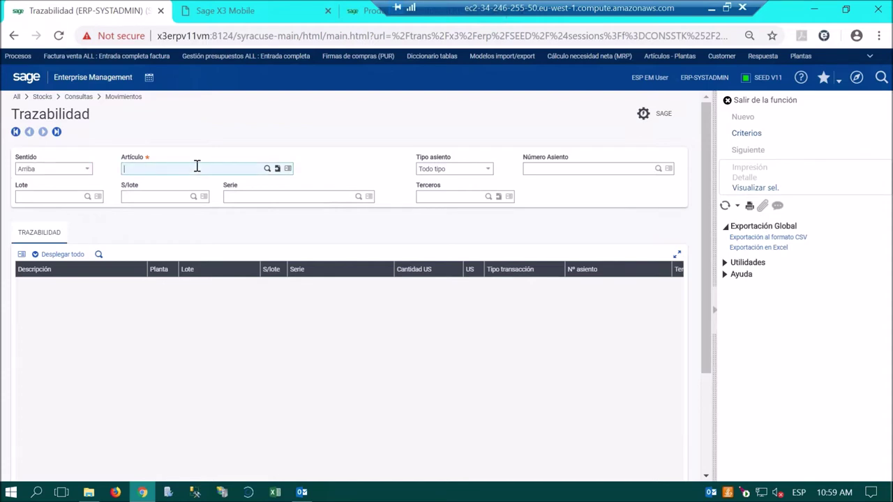
pyautogui.write('INT401')
pyautogui.press('Tab')
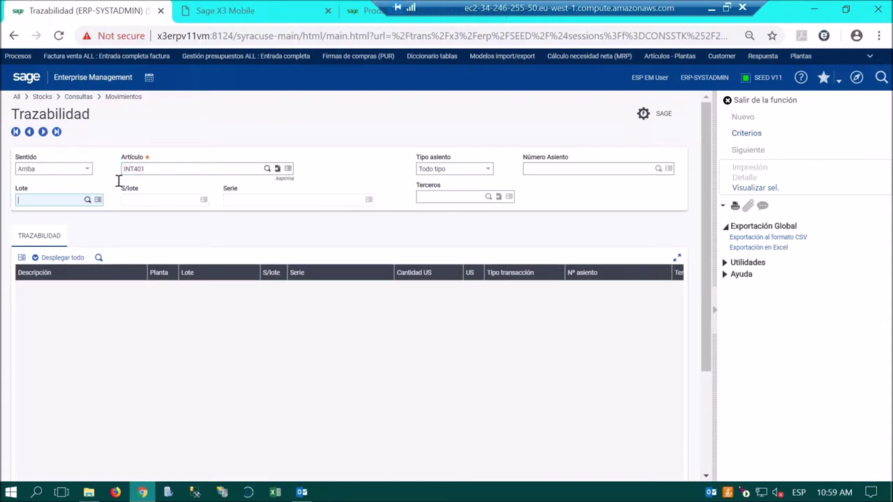
pyautogui.click(86, 201)
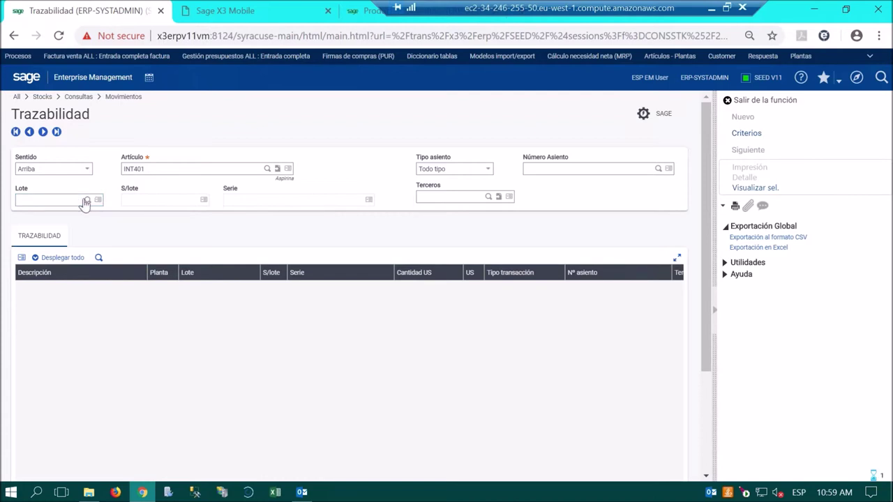
pyautogui.click(439, 141)
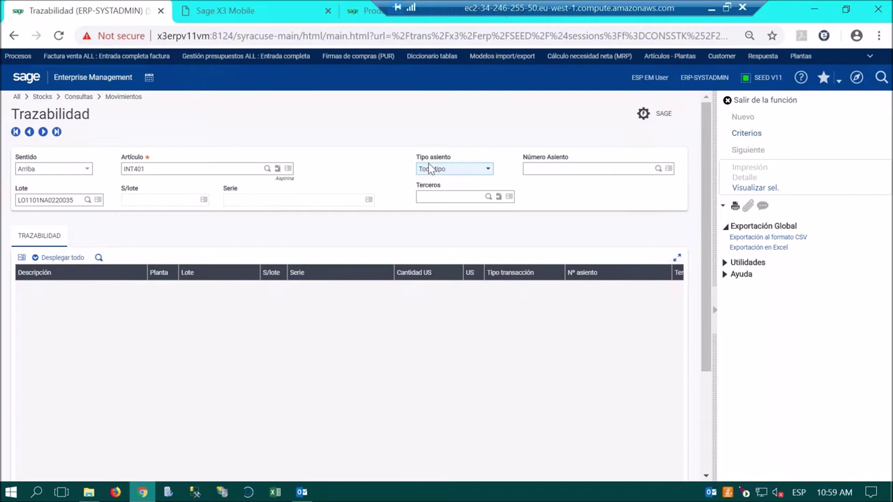
# - Keep the entry type as Todo tipo and display the upward (Arriba) traceability of the INT401 lot
pyautogui.click(489, 171)
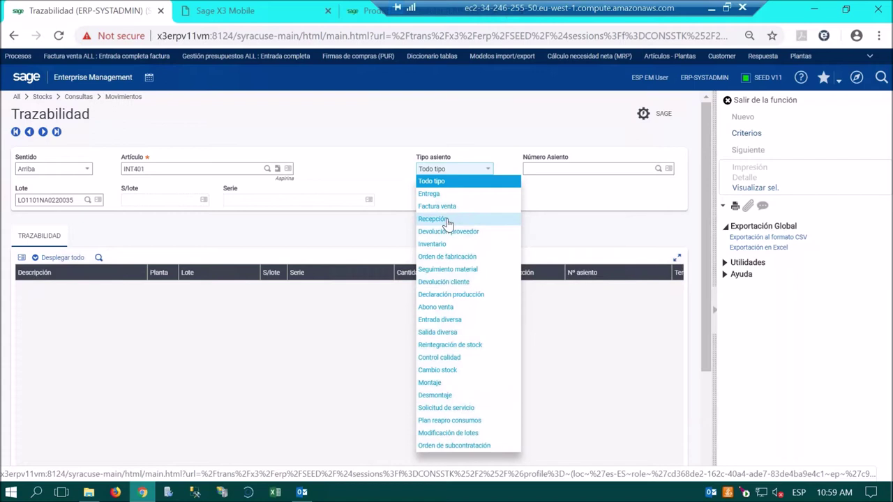
pyautogui.click(453, 185)
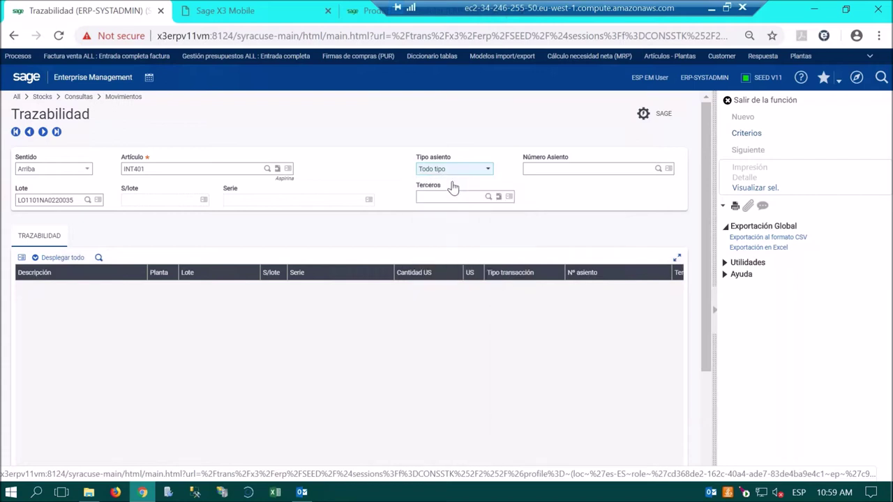
pyautogui.click(744, 190)
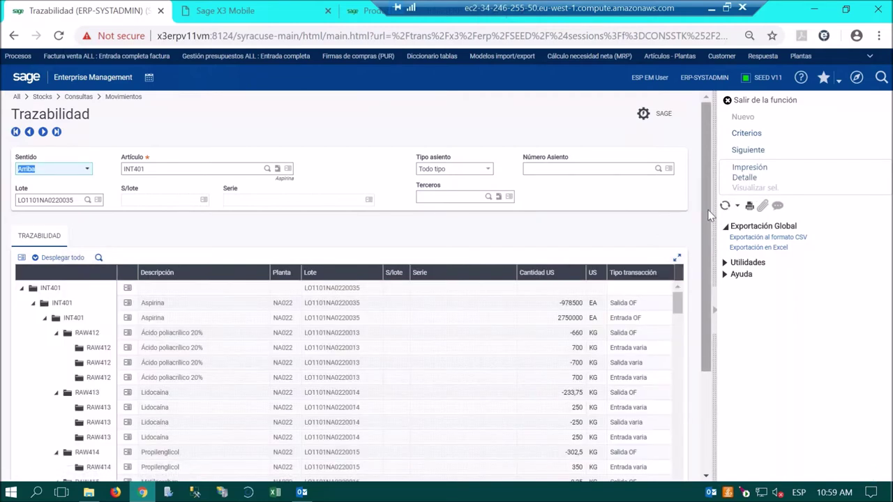
pyautogui.moveTo(709, 222); pyautogui.dragTo(708, 267)
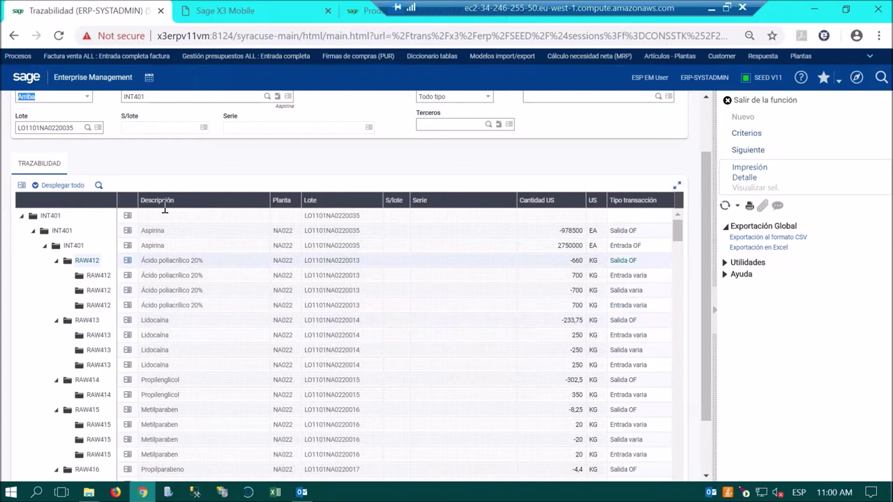
# - Change the query direction to Abajo and display the downward traceability of the INT401 lot
pyautogui.click(88, 108)
pyautogui.click(87, 96)
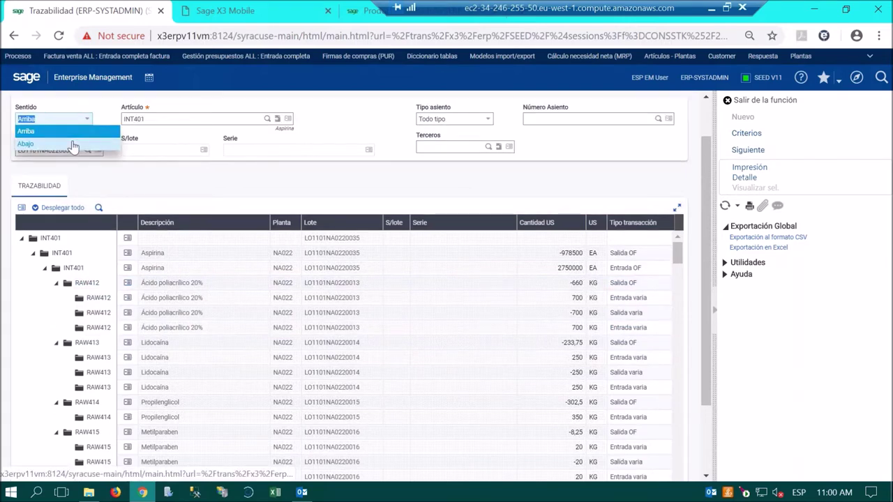
pyautogui.click(73, 144)
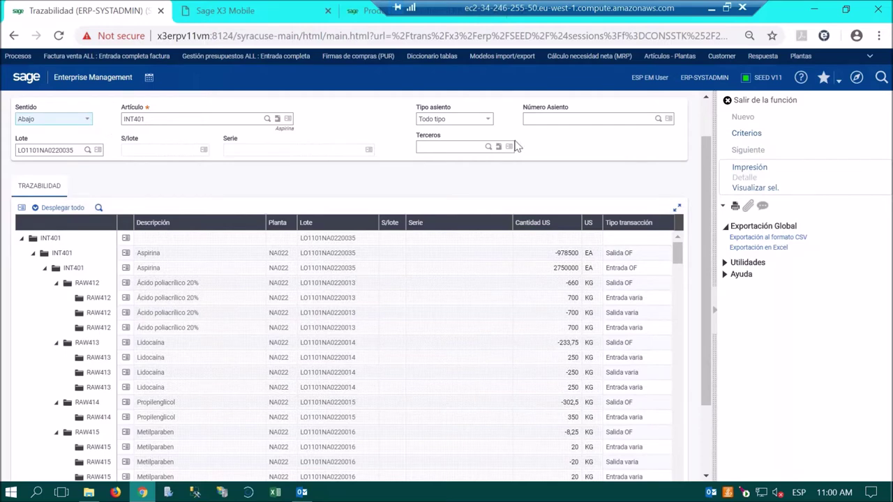
pyautogui.click(755, 189)
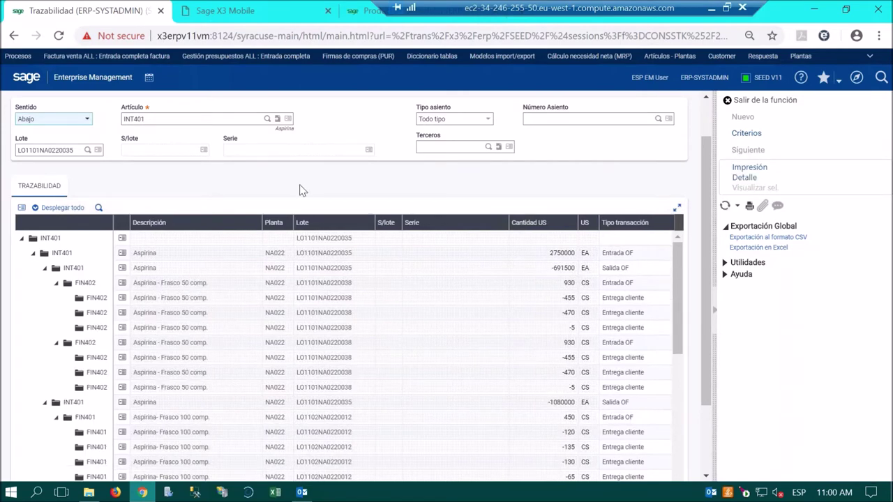
pyautogui.scroll(-1, 301, 190)
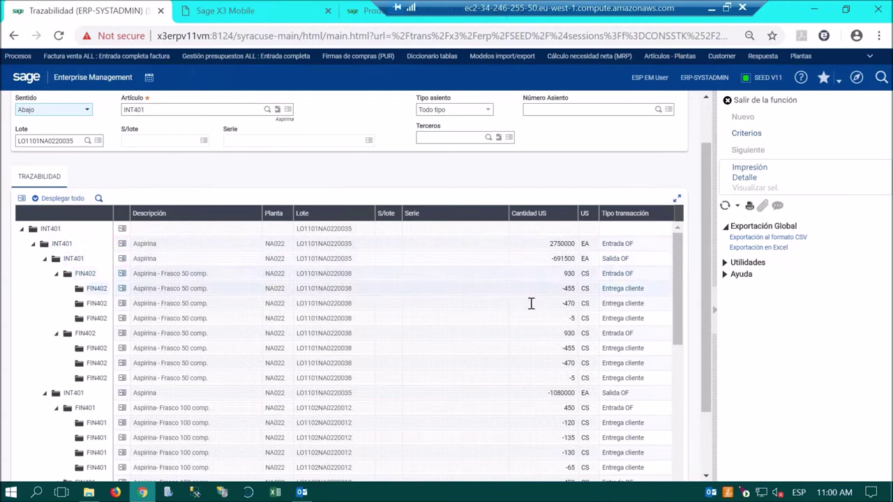
# - Examine the lot's production and customer delivery lines throughout the tree, including their entry numbers and third parties
pyautogui.click(565, 259)
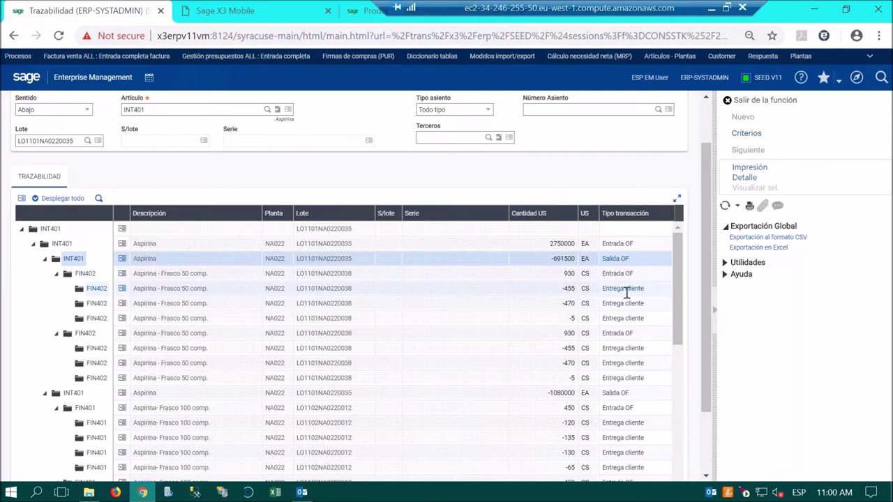
pyautogui.scroll(-1, 626, 293)
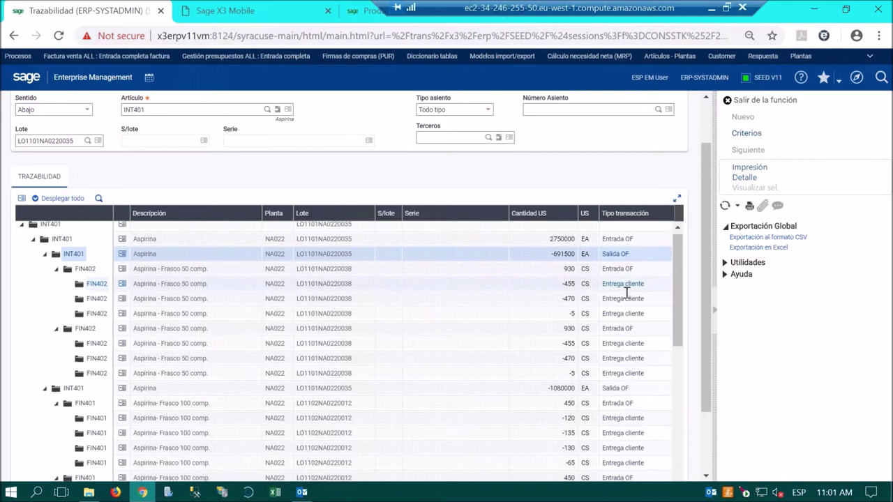
pyautogui.scroll(-3, 626, 293)
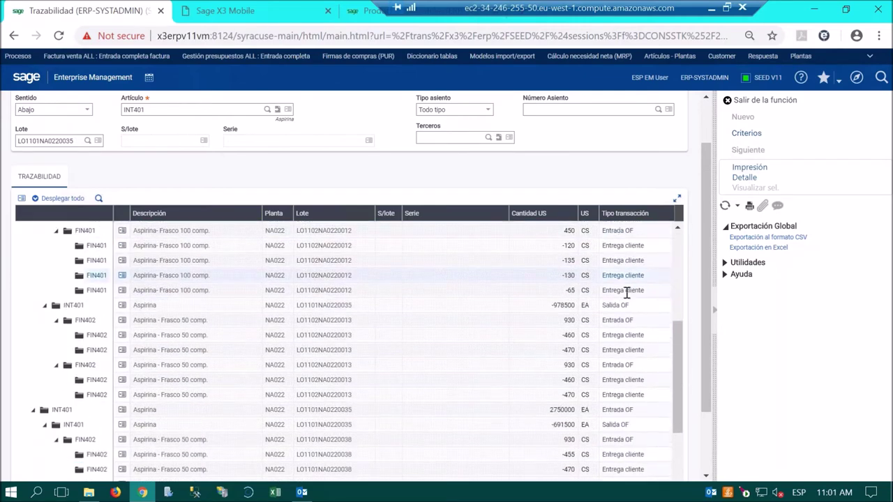
pyautogui.scroll(-5, 707, 324)
pyautogui.scroll(-1, 709, 356)
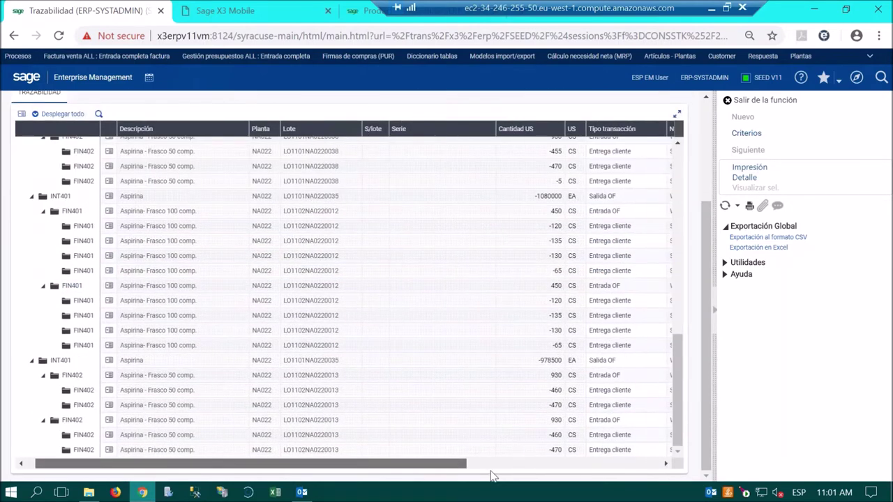
pyautogui.hscroll(5, 491, 476)
pyautogui.moveTo(674, 403); pyautogui.dragTo(652, 159)
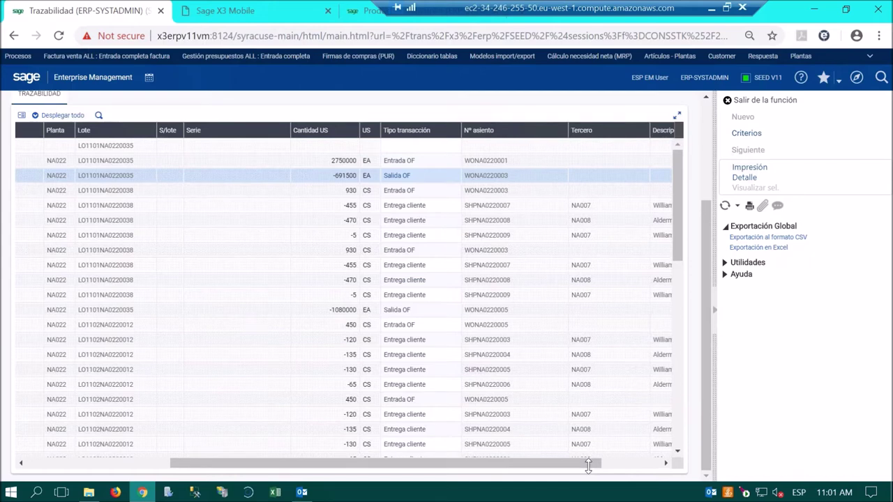
pyautogui.moveTo(589, 466); pyautogui.dragTo(648, 467)
pyautogui.click(558, 205)
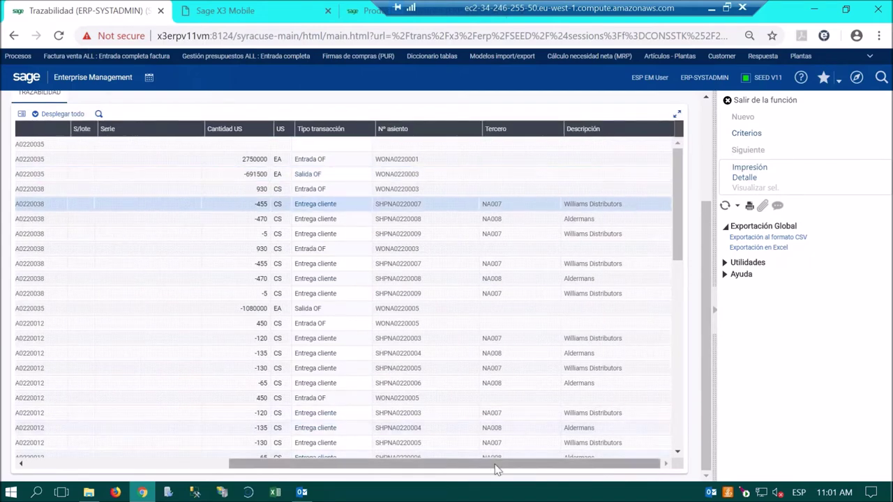
pyautogui.hscroll(-5, 422, 493)
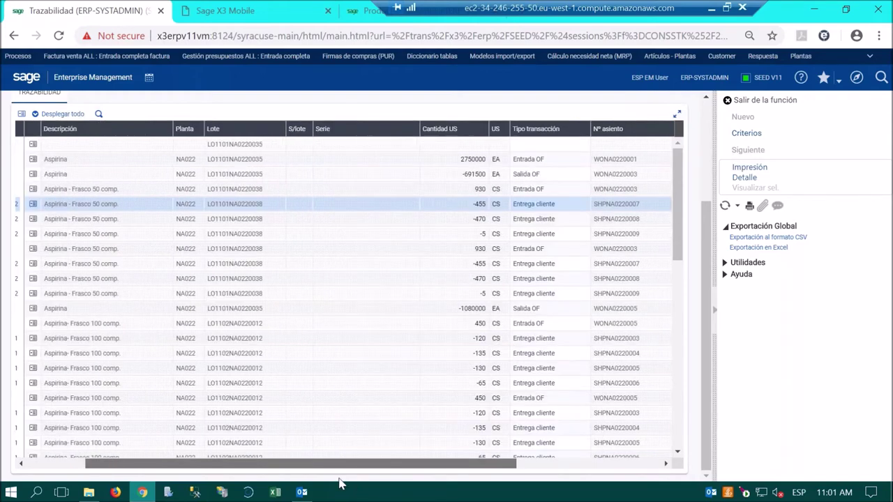
pyautogui.hscroll(-3, 340, 483)
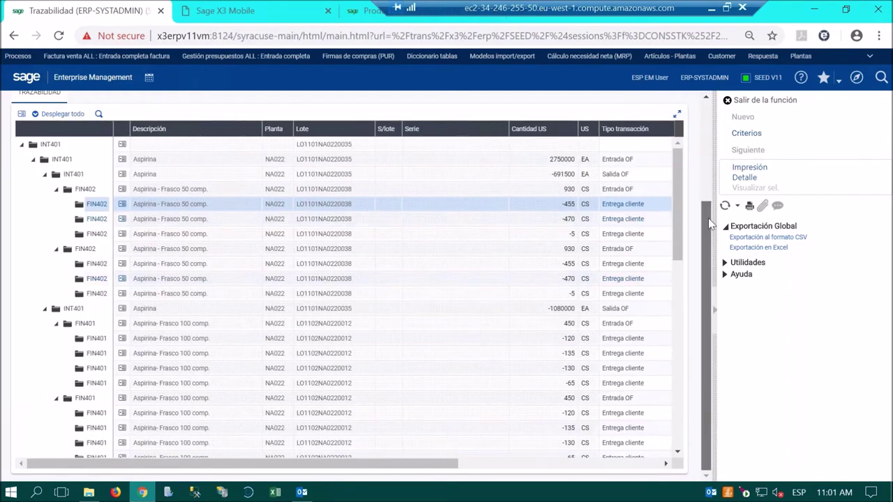
pyautogui.scroll(1, 708, 199)
pyautogui.scroll(3, 708, 199)
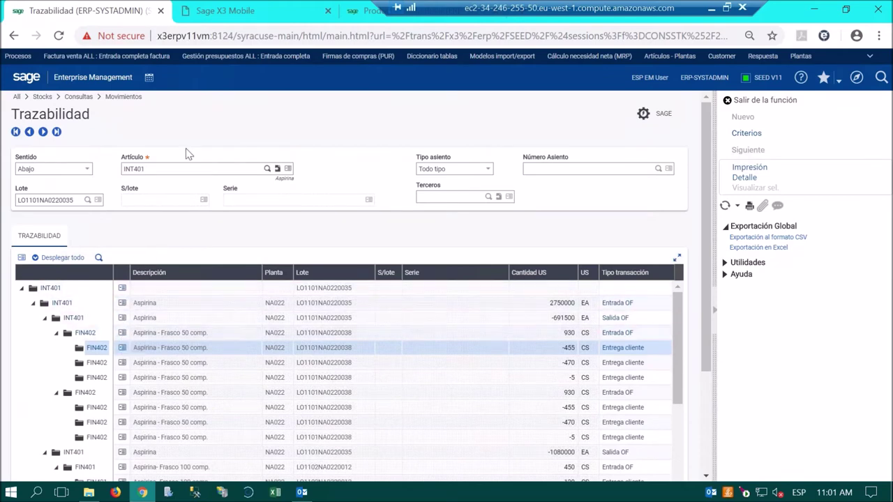
# - Set the traceability article to RAW412 with lot LO1101NA0220013 and display its downward traceability
pyautogui.click(180, 171)
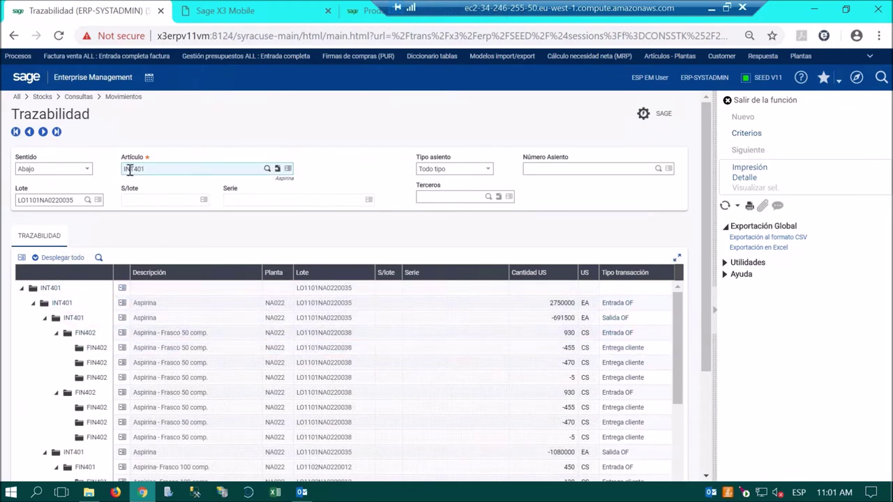
pyautogui.moveTo(125, 171); pyautogui.dragTo(159, 177)
pyautogui.write('raw40')
pyautogui.press('BackSpace')
pyautogui.write('12')
pyautogui.press('Tab')
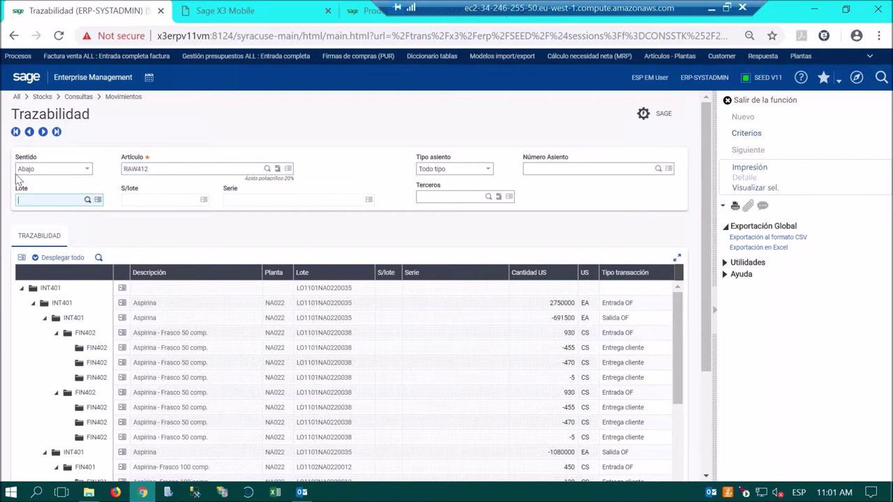
pyautogui.click(87, 200)
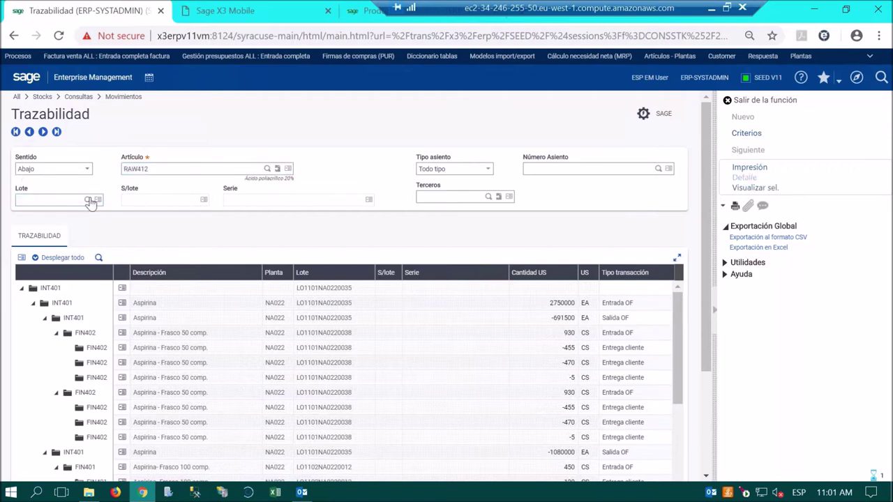
pyautogui.click(431, 144)
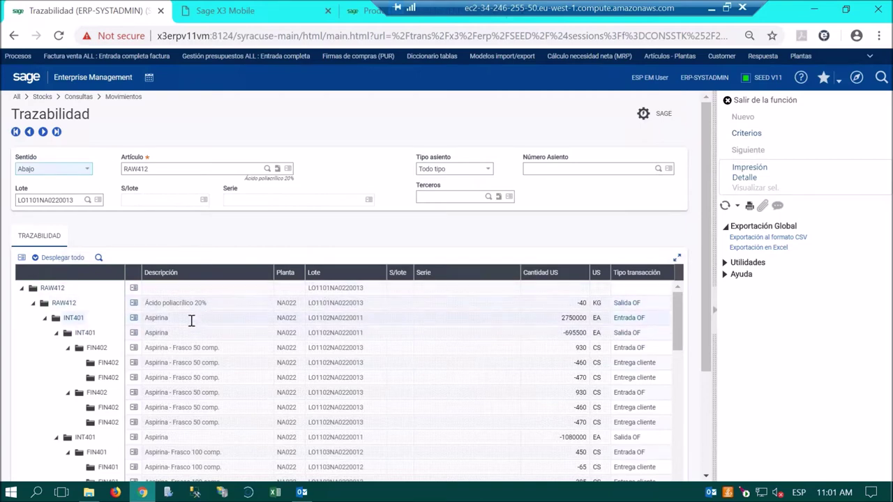
# - Display the RAW412 lot's traceability in the Arriba direction and return to the Mis Demos page
pyautogui.click(88, 170)
pyautogui.click(77, 182)
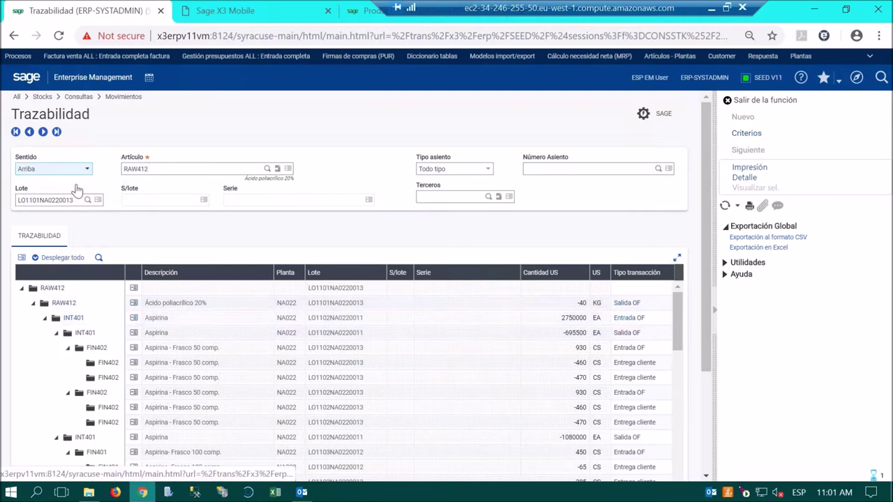
pyautogui.click(766, 190)
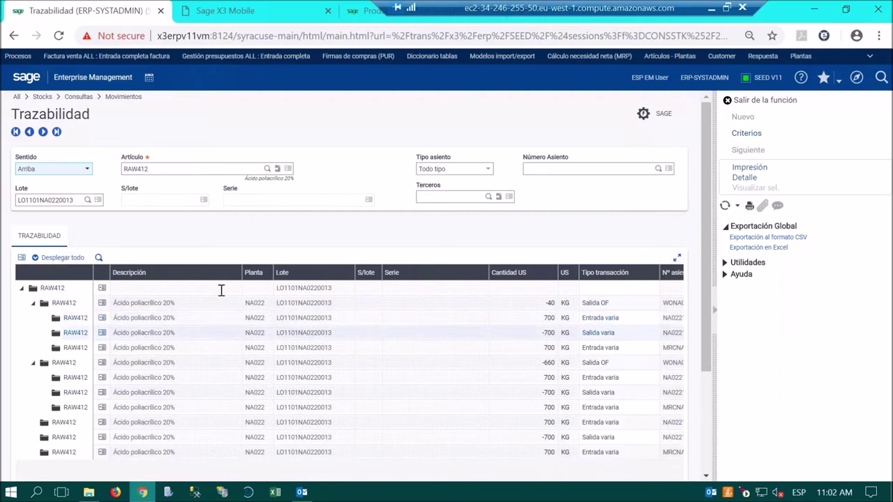
pyautogui.click(26, 77)
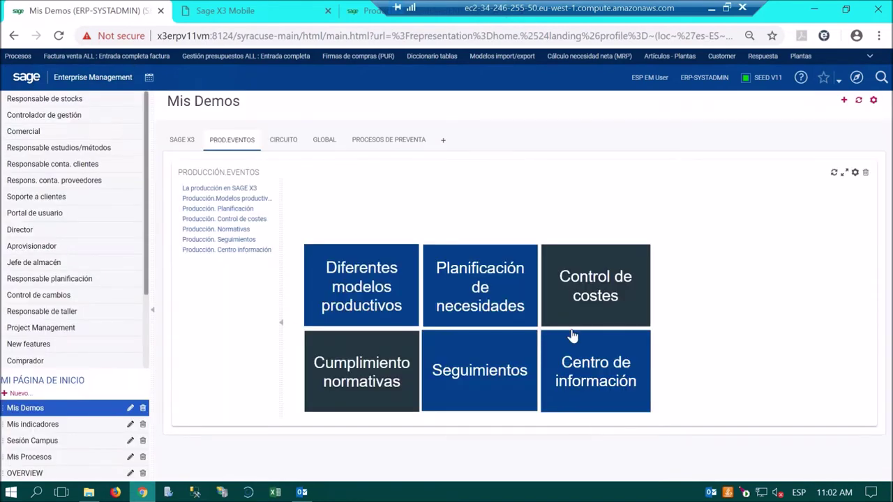
# - View the Cumplimiento normativas process once more, return to Mis Demos and open the Seguimientos process
pyautogui.click(398, 374)
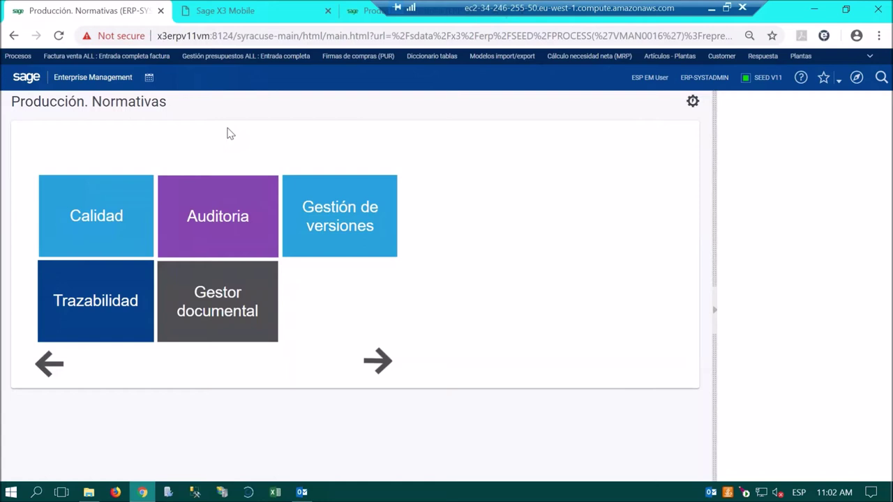
pyautogui.click(39, 84)
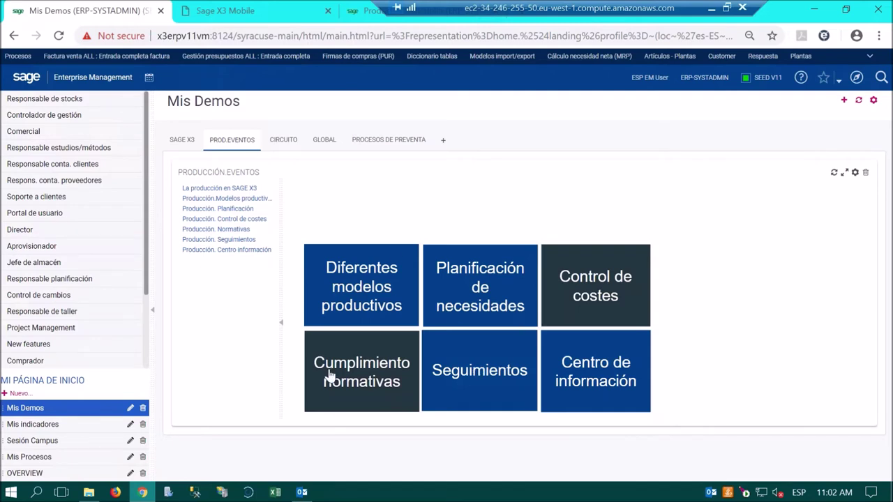
pyautogui.click(492, 392)
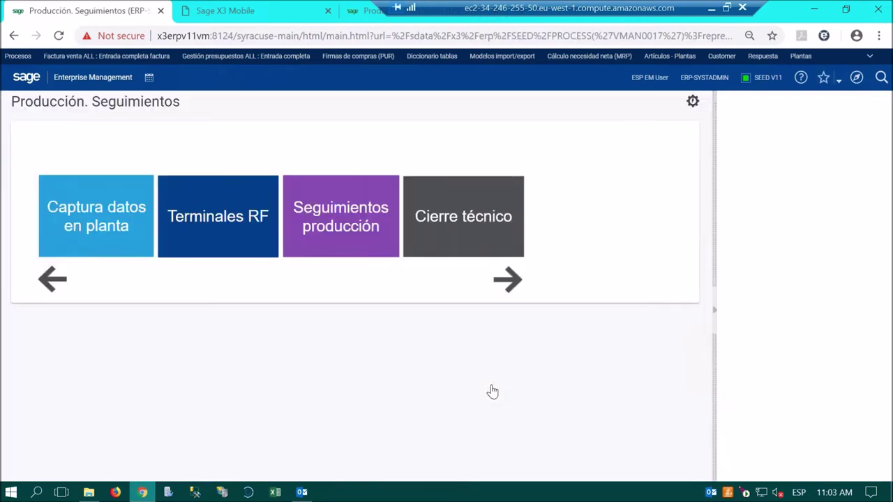